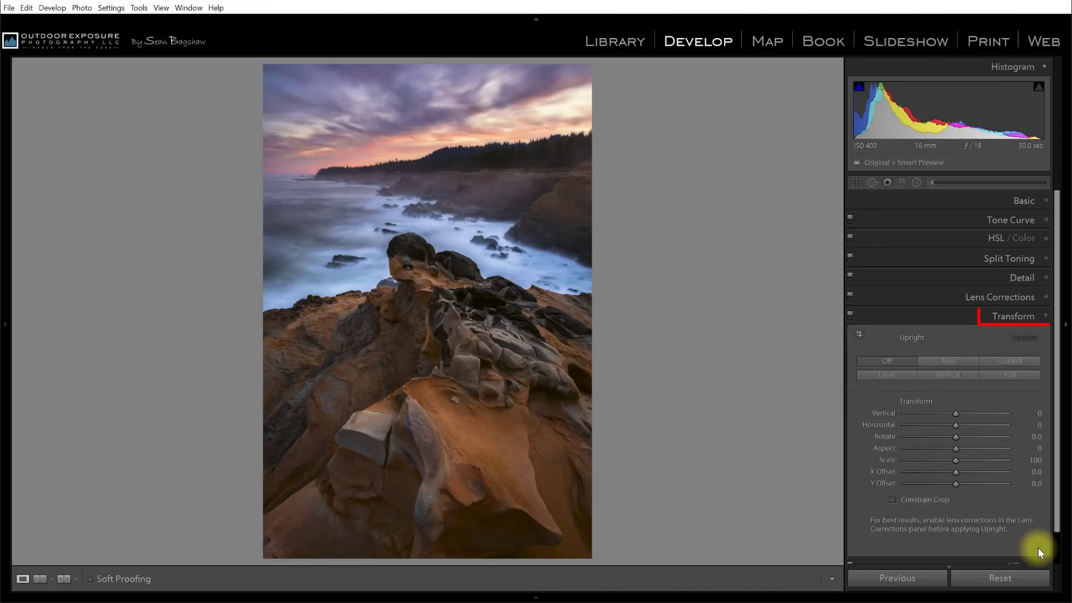
Step: Drag the Transform Vertical slider to correct the coastal rock photo's vertical perspective
left_click_drag(957, 412, 984, 414)
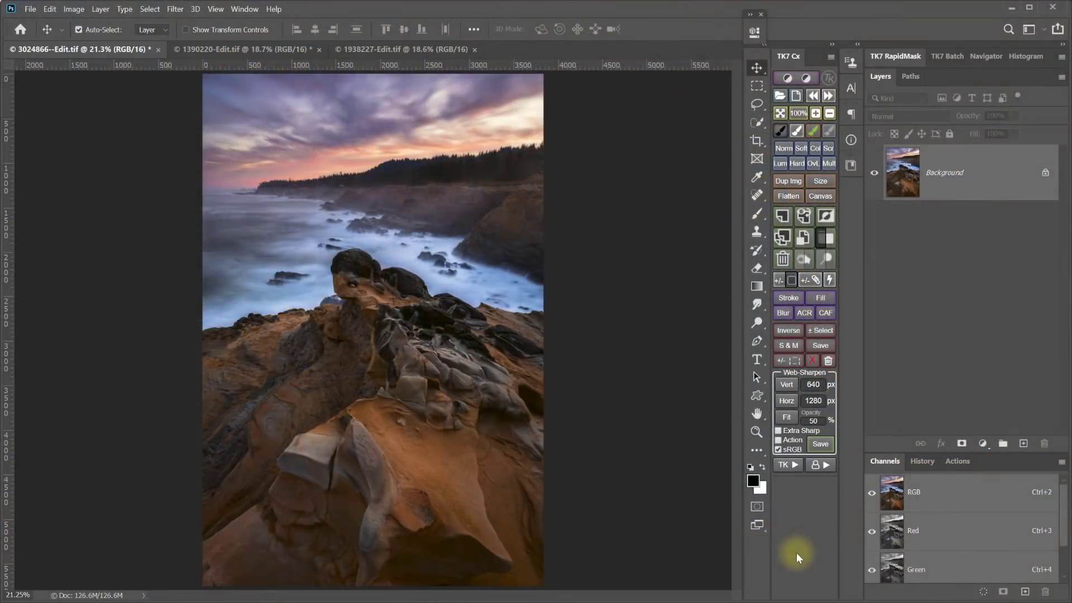
left_click(230, 51)
left_click(372, 46)
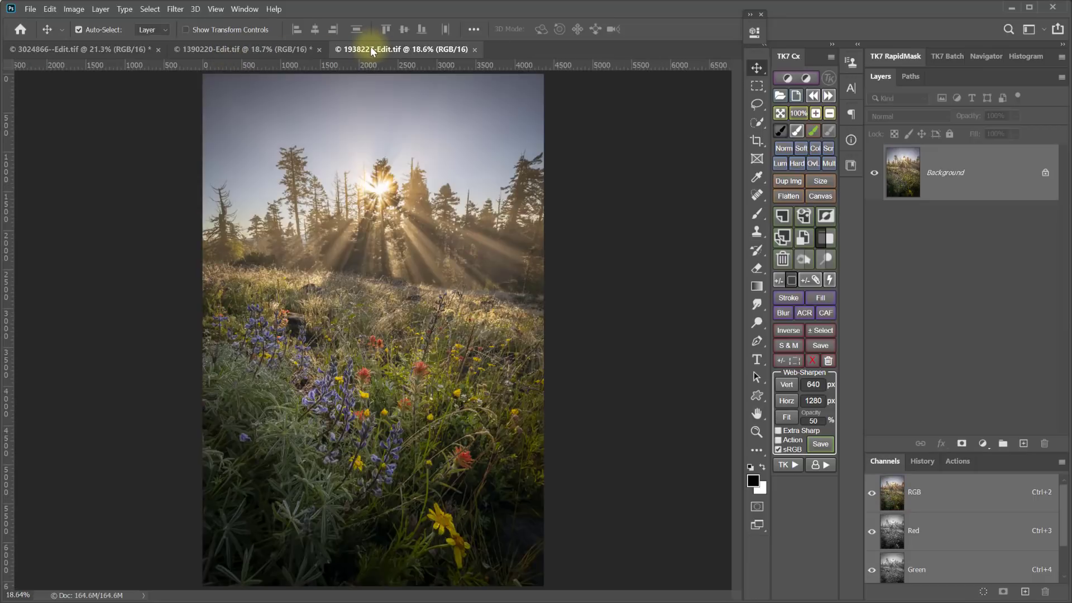
left_click(105, 49)
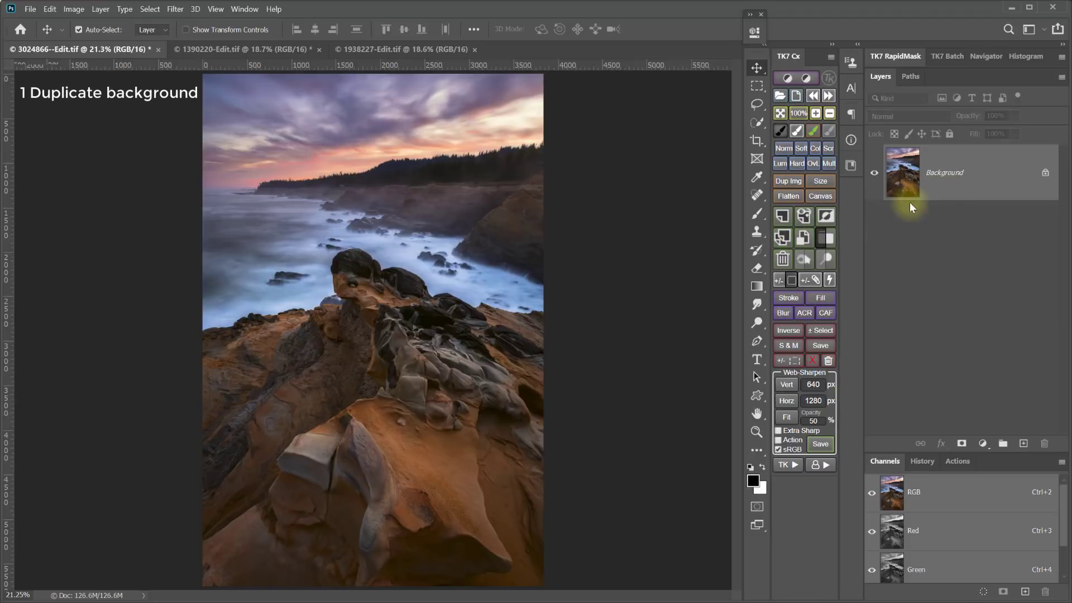
Step: Duplicate the Background layer as Background copy and hide the original Background layer
right_click(941, 175)
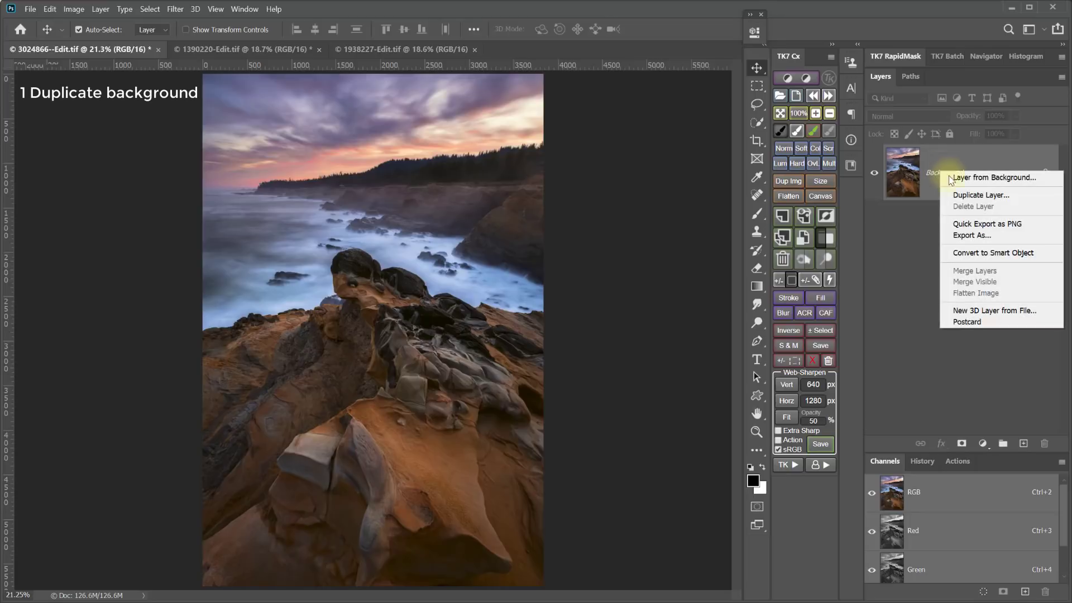
left_click(962, 196)
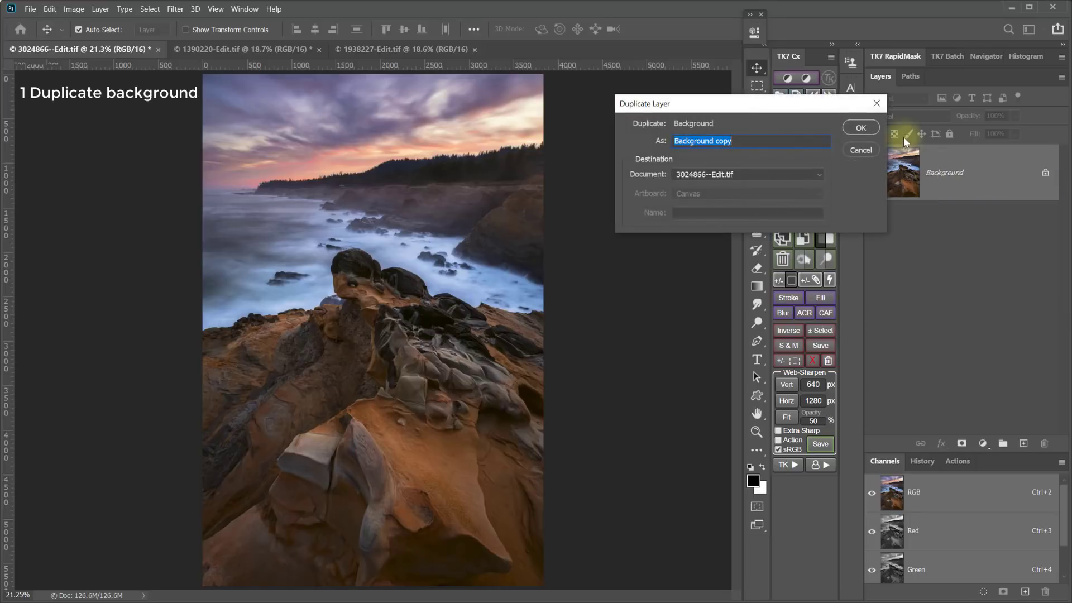
left_click(866, 130)
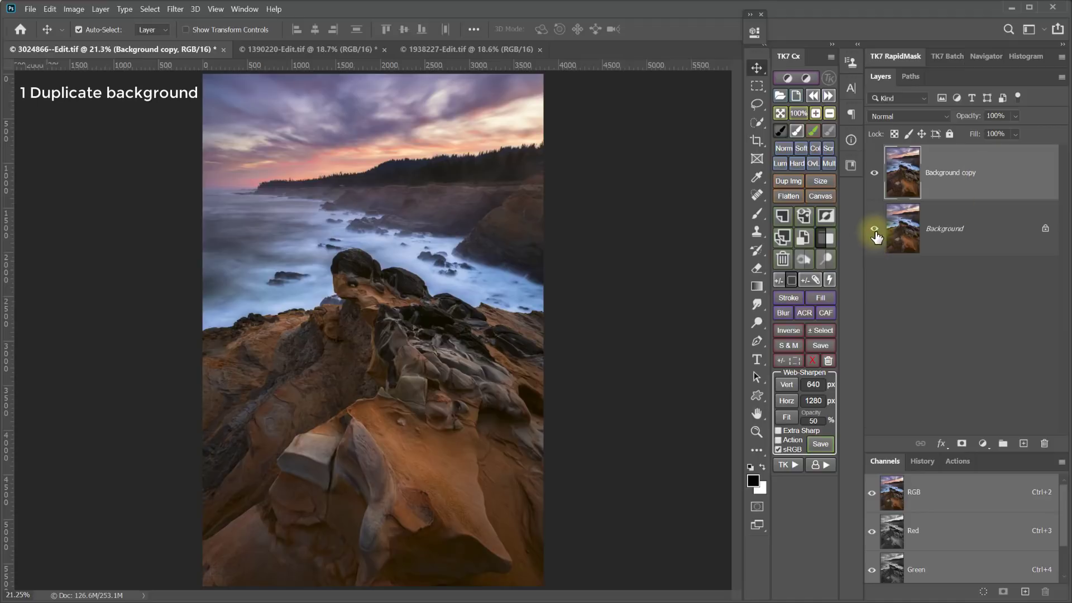
left_click(875, 230)
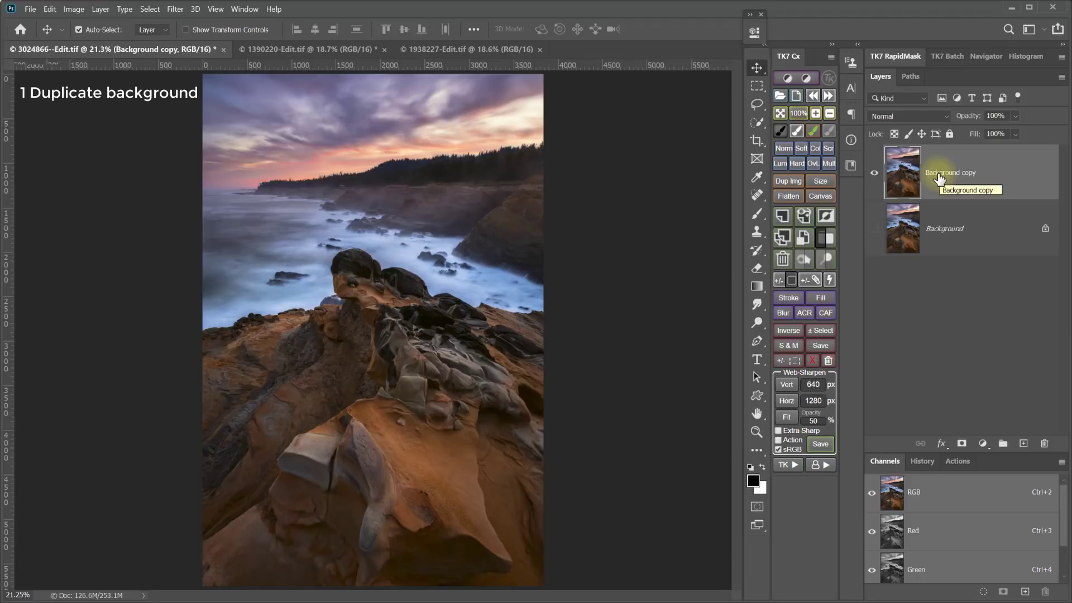
Step: Put the Background copy into Free Transform, switch to Warp, and choose Split Horizontally
key("ctrl+t")
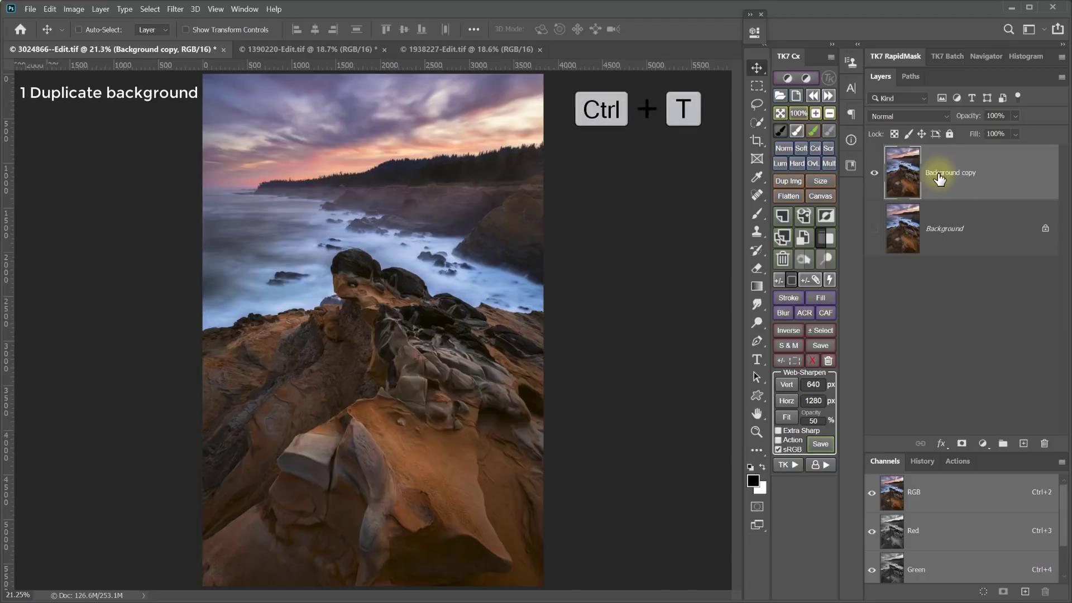
key("ctrl+t")
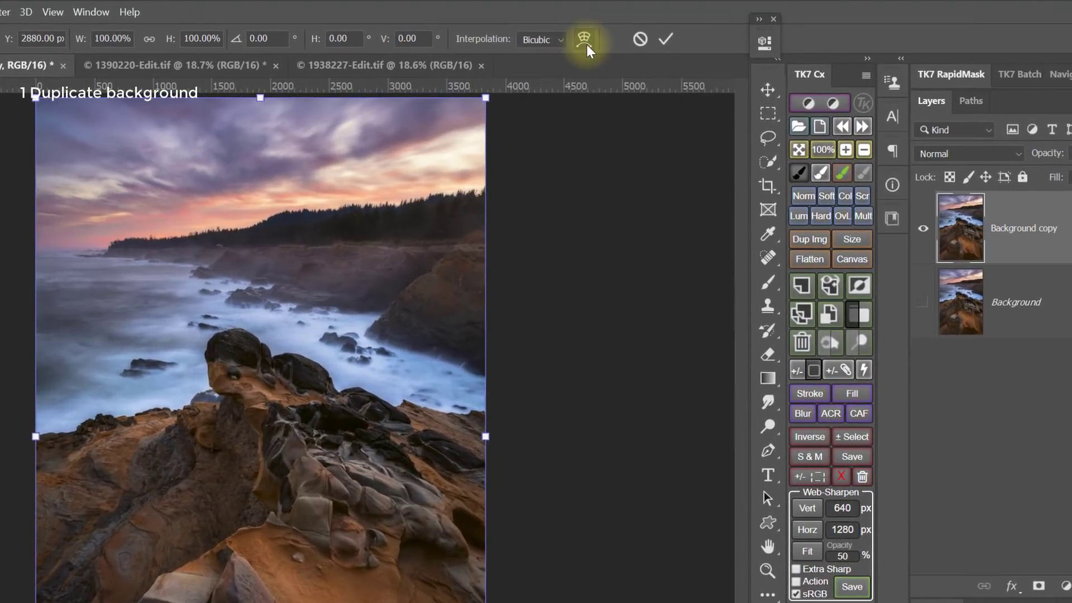
left_click(585, 39)
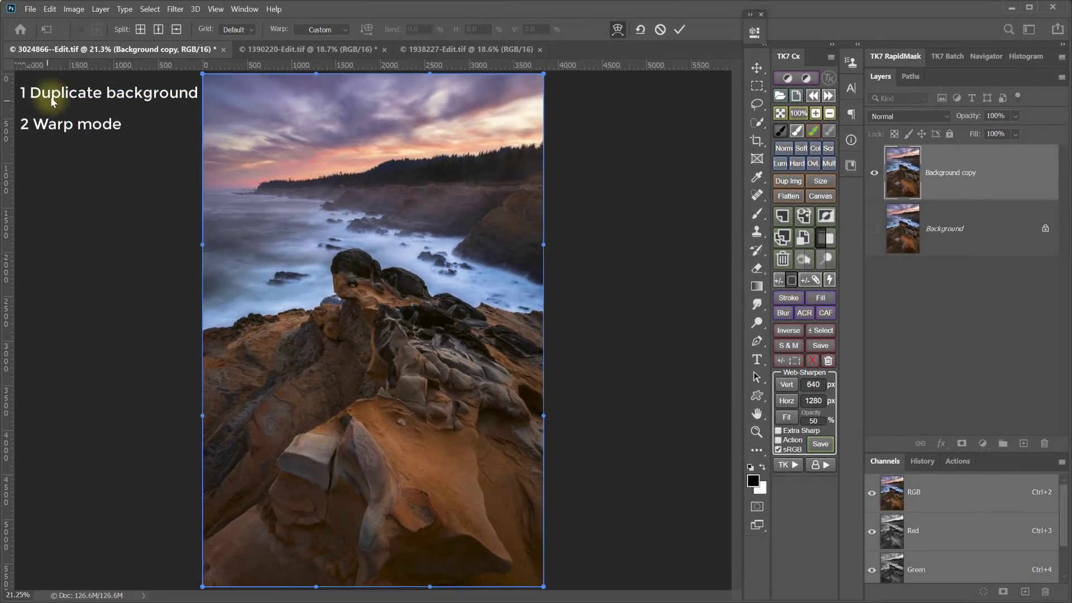
left_click(177, 31)
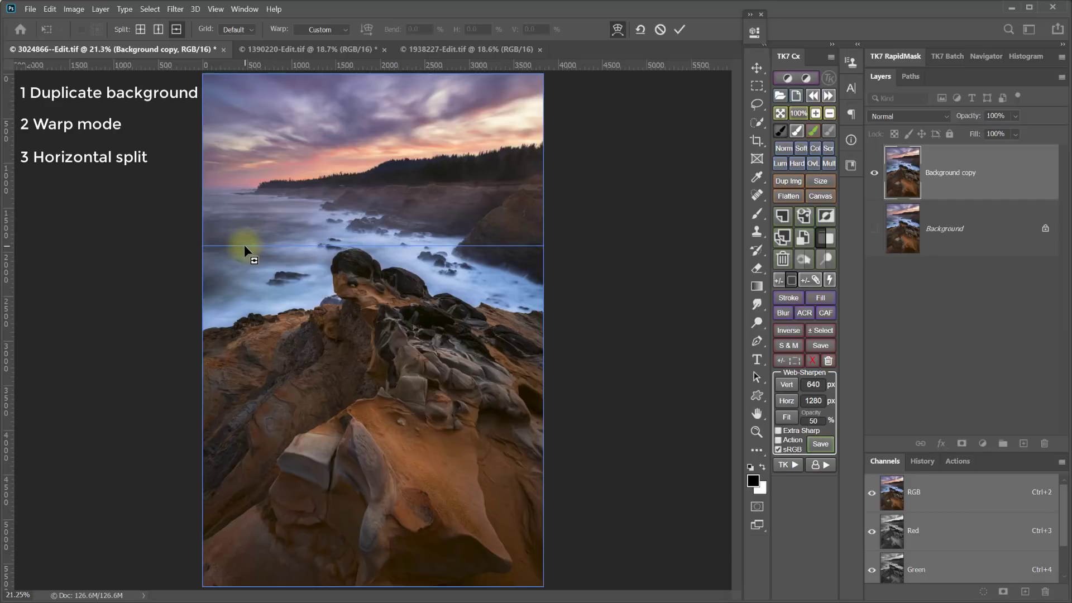
Step: Place the warp split at the shoreline and pull the top-left and top-right corners inward
left_click(244, 245)
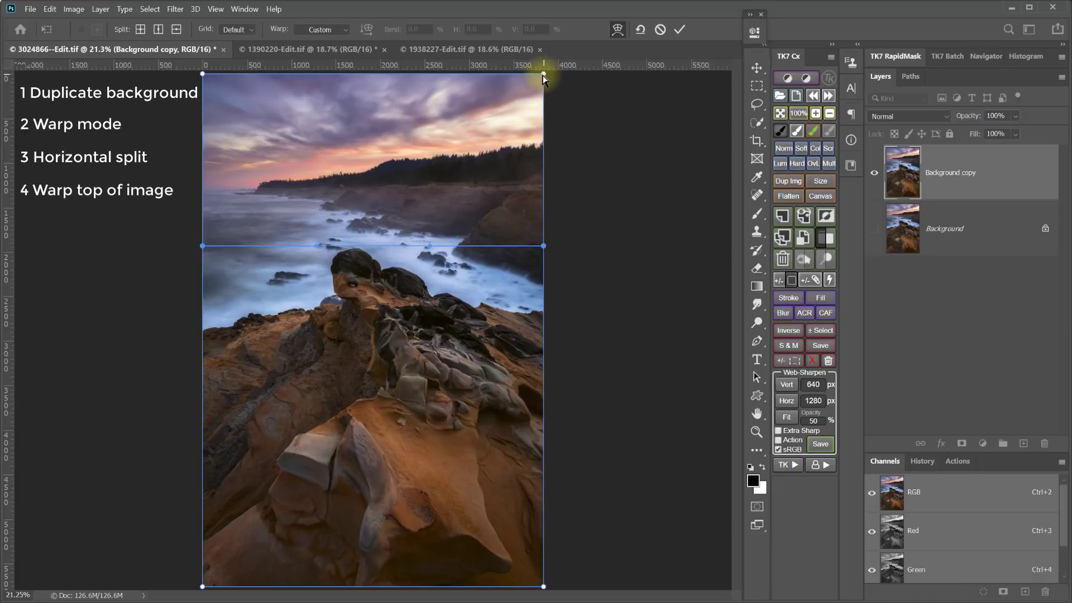
left_click_drag(543, 75, 515, 74)
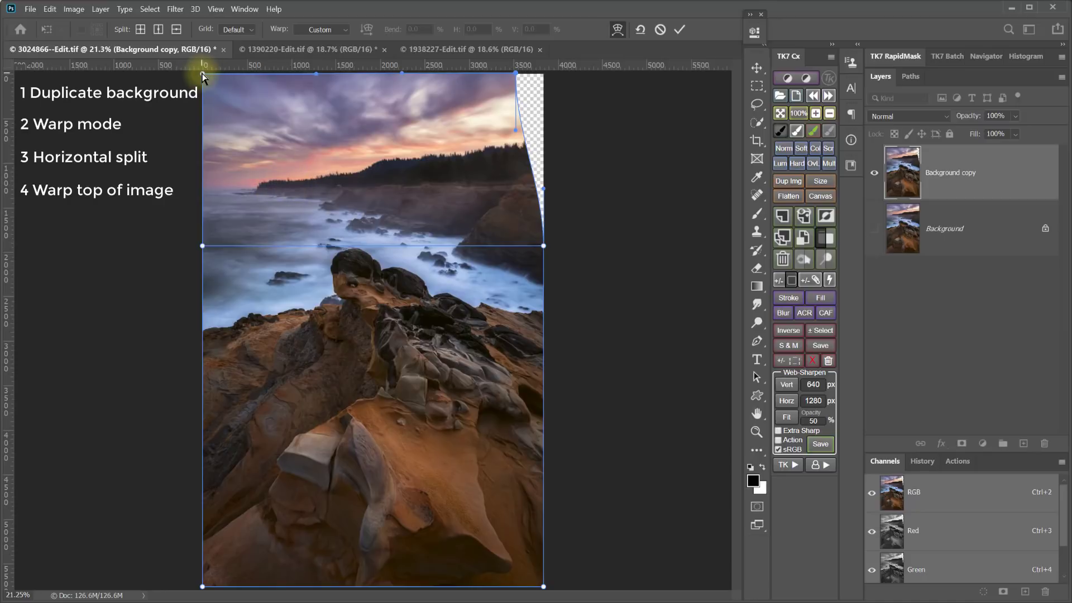
left_click_drag(203, 73, 231, 73)
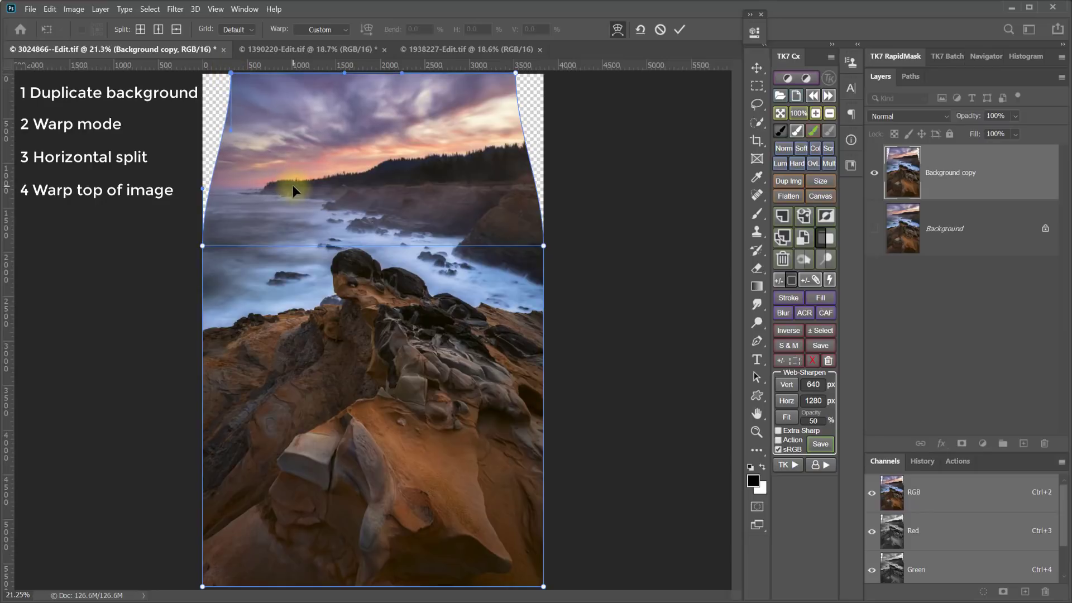
left_click(343, 75)
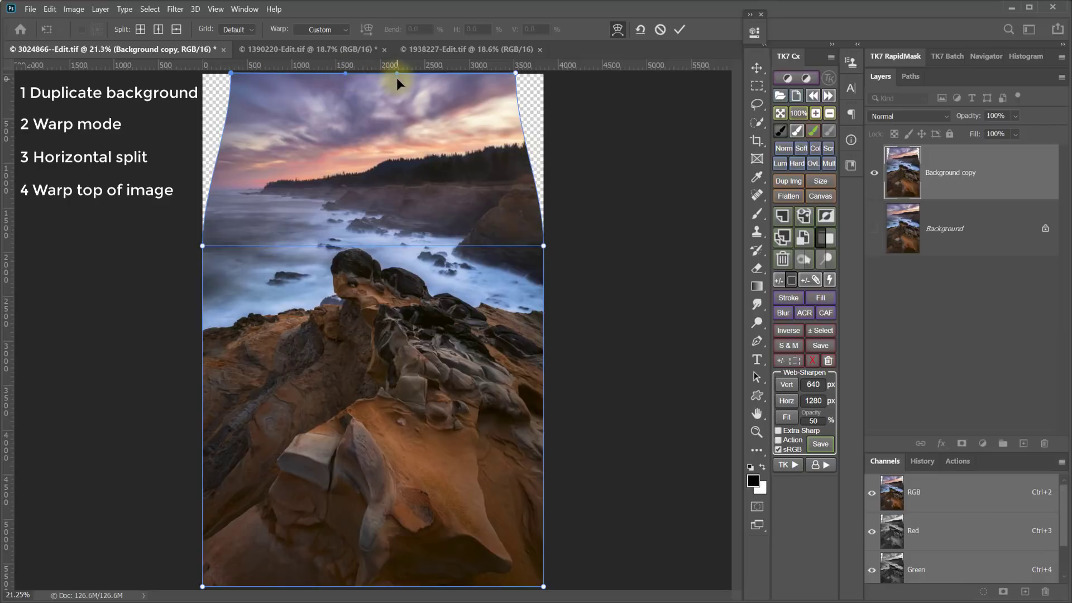
Step: Commit the warp, inspect the gazebo, treeline and cliffs up close, then fit to screen
left_click(756, 432)
left_click(399, 191)
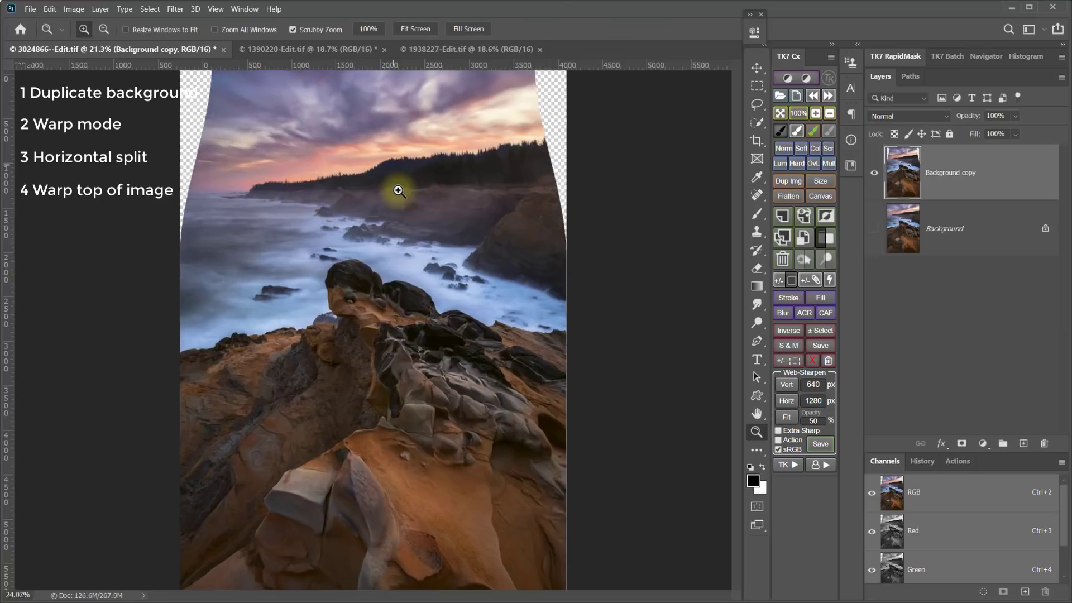
left_click_drag(399, 190, 447, 306)
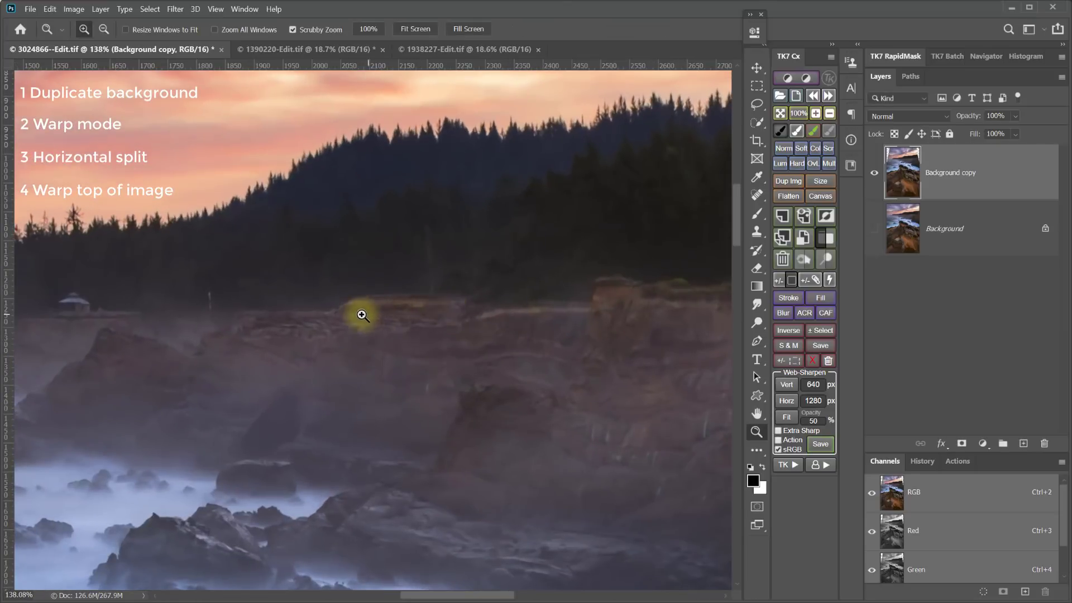
left_click_drag(220, 303, 704, 303)
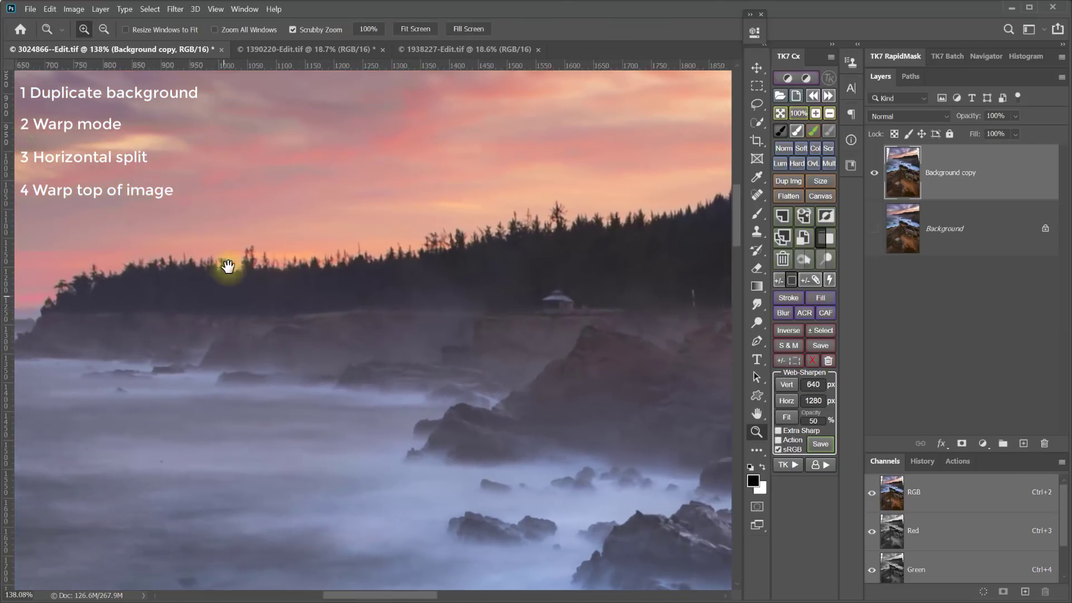
left_click_drag(626, 310, 173, 340)
left_click_drag(726, 312, 546, 347)
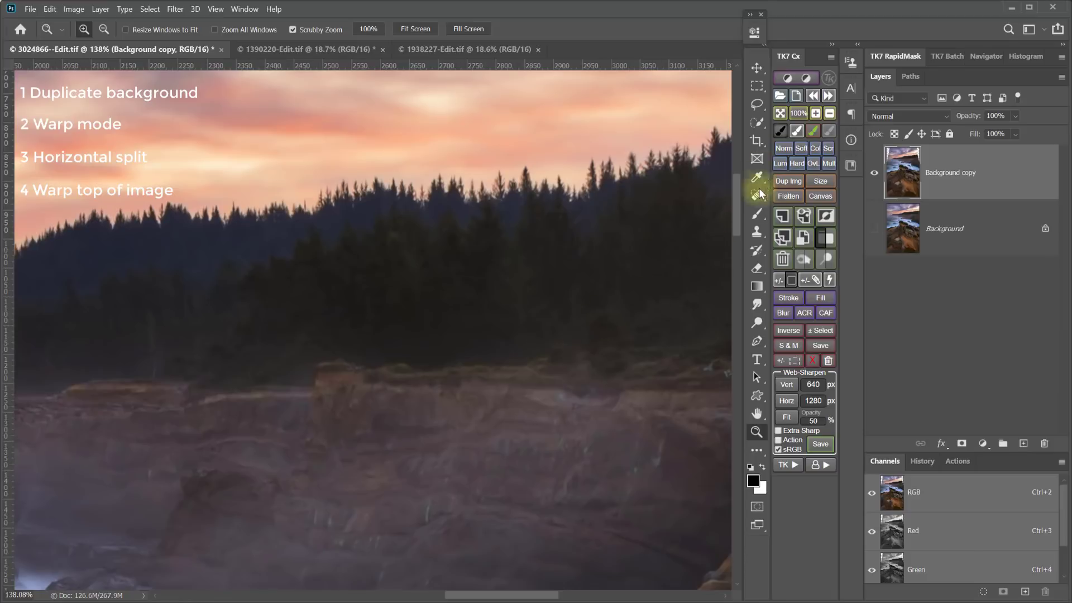
left_click(780, 113)
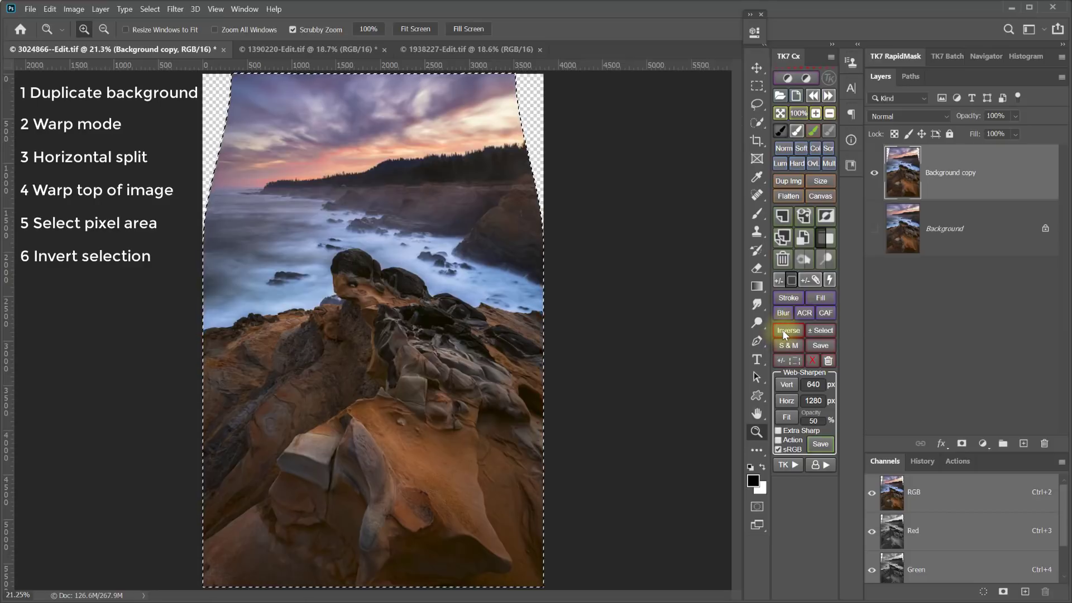
Step: Invert the layer-pixel selection so it covers the transparent side gaps
key("ctrl+shift+i")
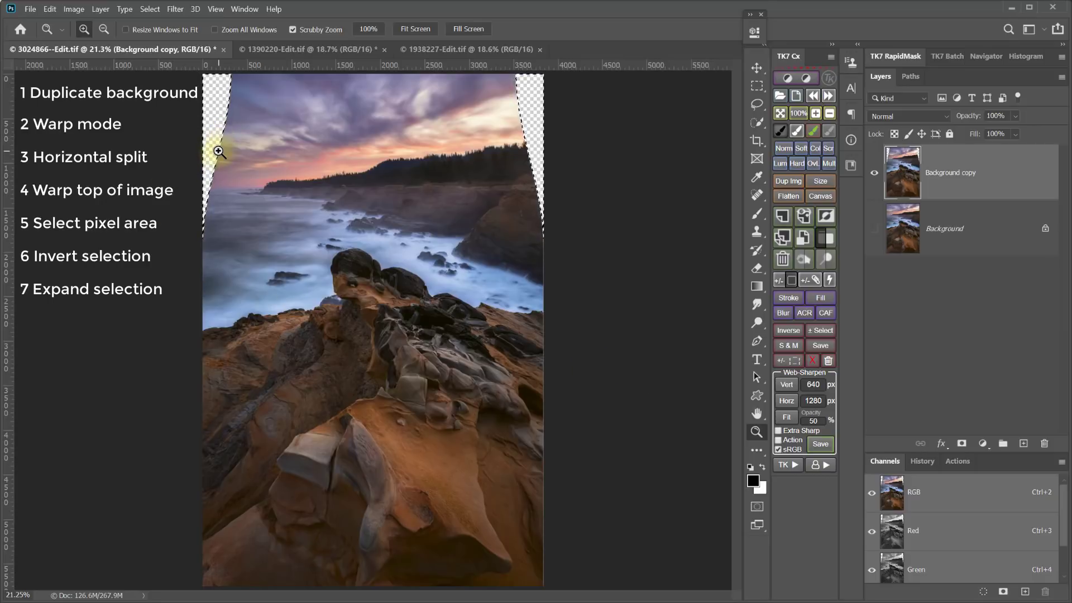
Step: Expand the gap selection by 8 pixels using Select > Modify > Expand
left_click(149, 10)
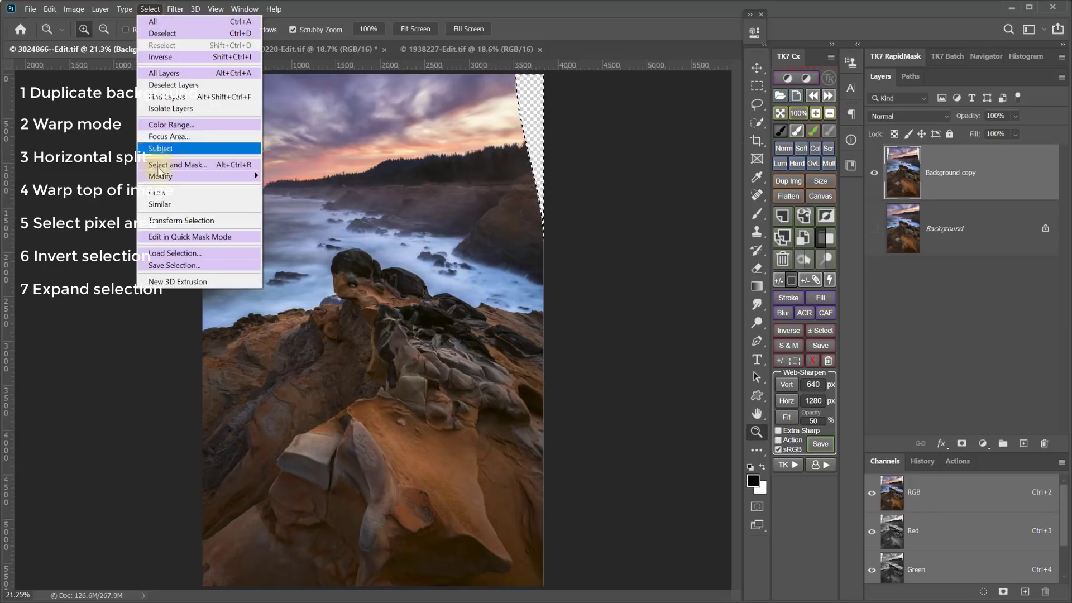
mouse_move(167, 176)
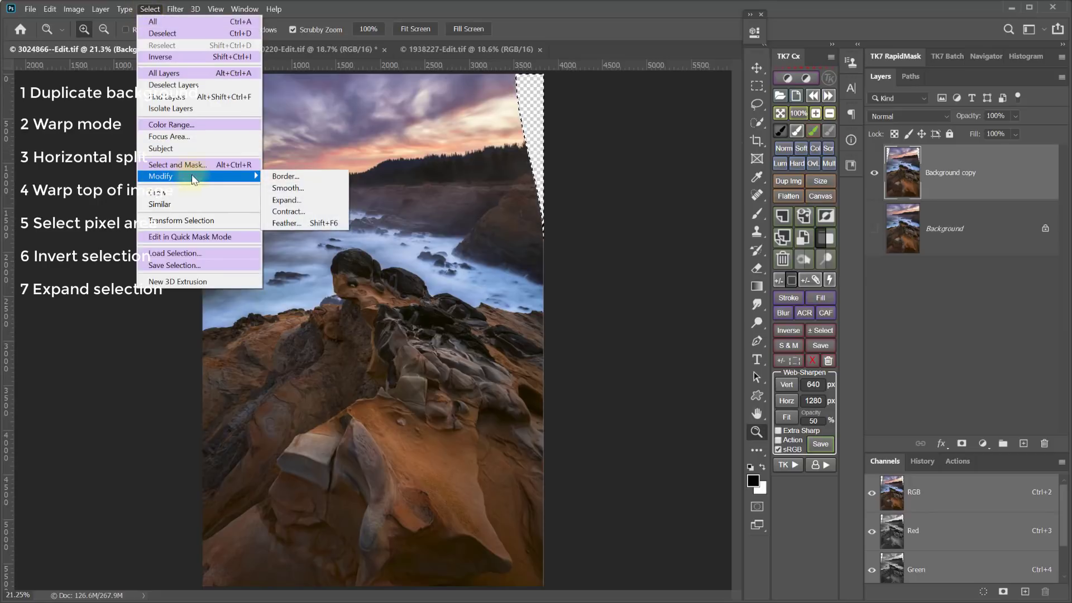
left_click(278, 201)
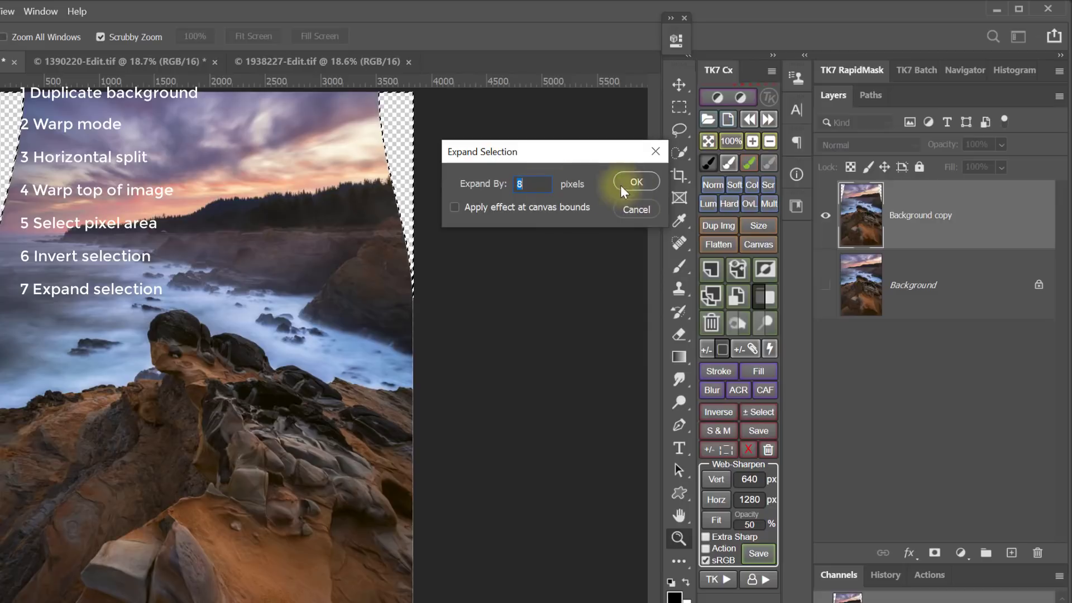
left_click(640, 180)
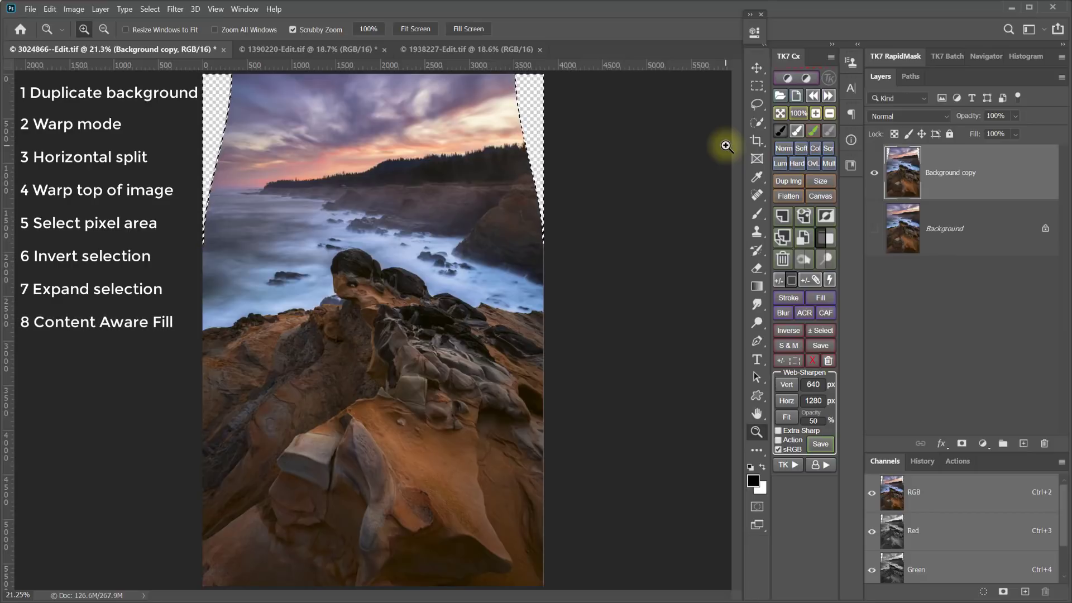
Step: Launch Content-Aware Fill on the corner gaps with Auto sampling and the Sampling Brush selected
left_click(825, 313)
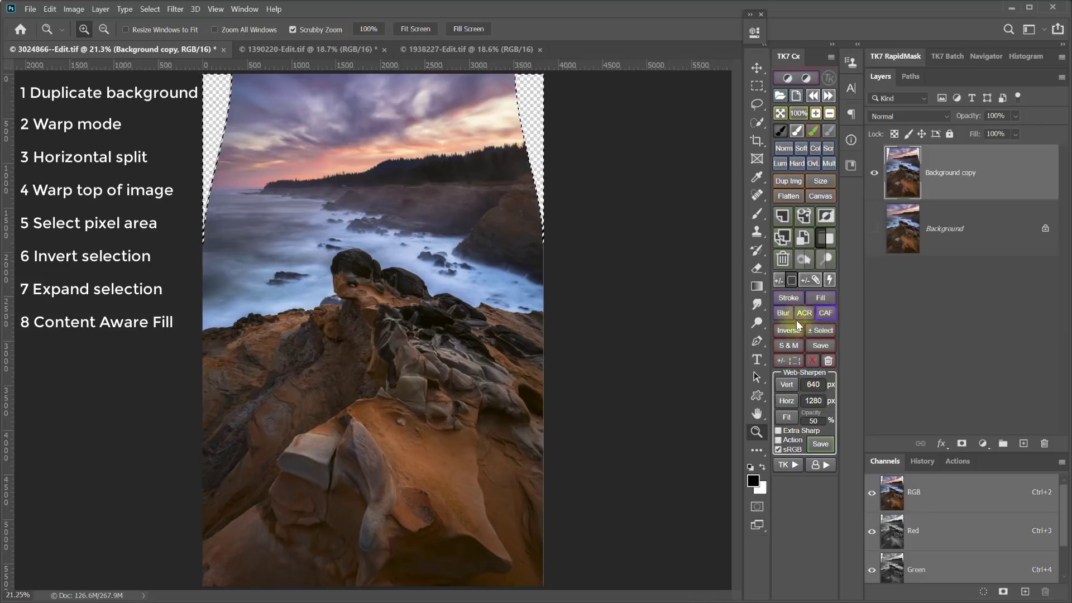
left_click(50, 10)
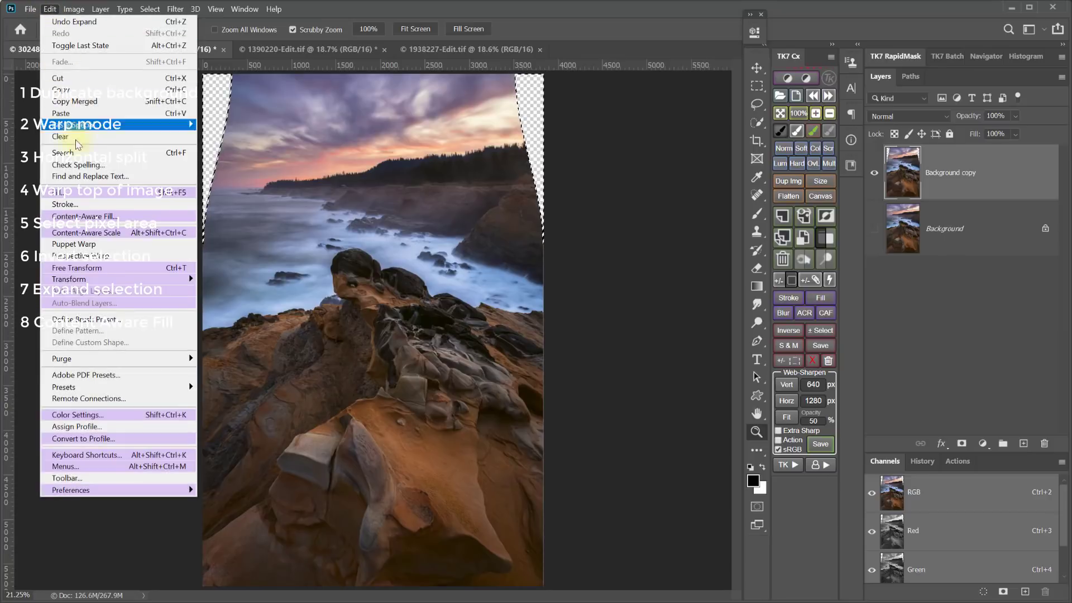
left_click(82, 217)
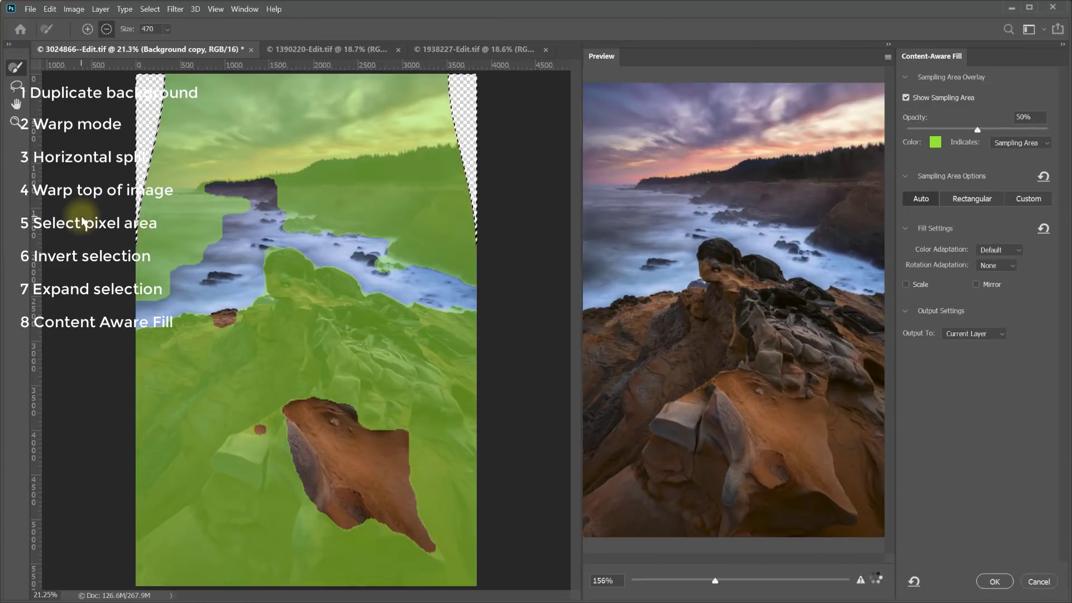
left_click(923, 199)
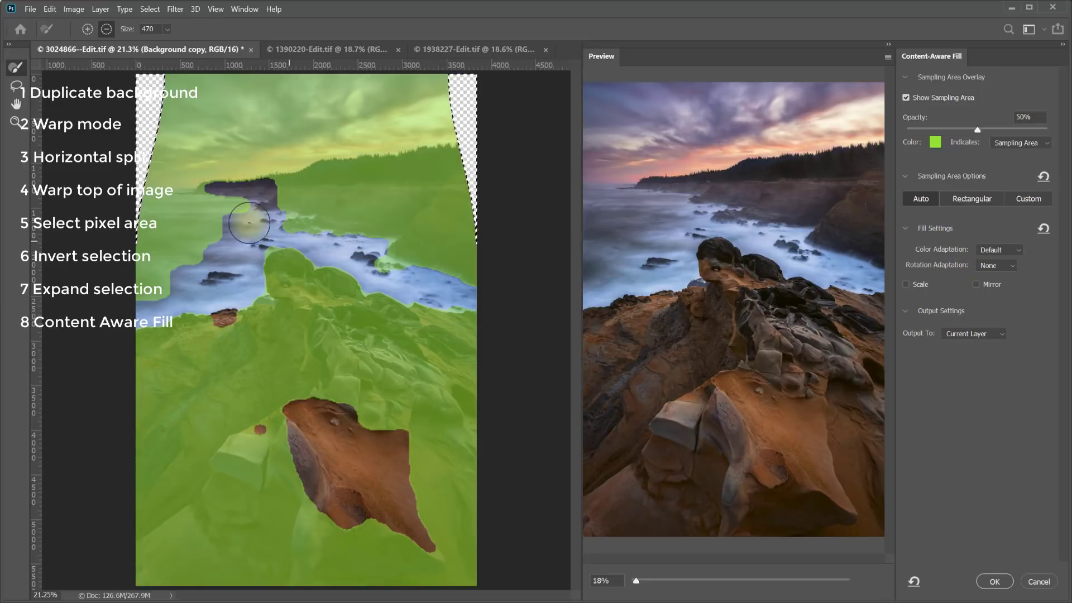
left_click(15, 67)
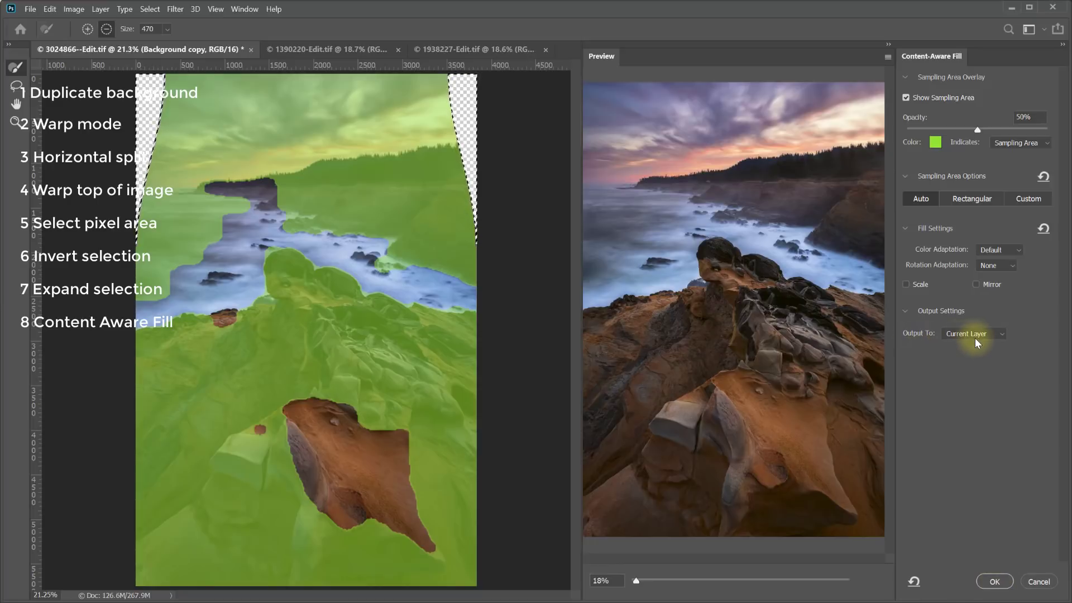
Step: Apply the Content-Aware Fill, deselect, and view the photo at 100%
left_click(995, 582)
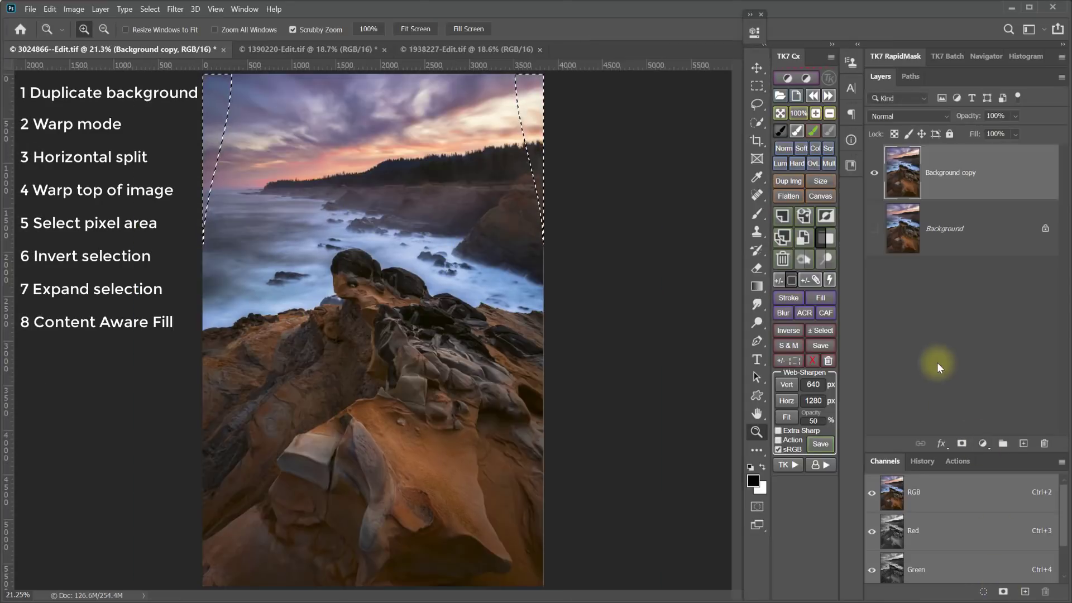
key("ctrl+d")
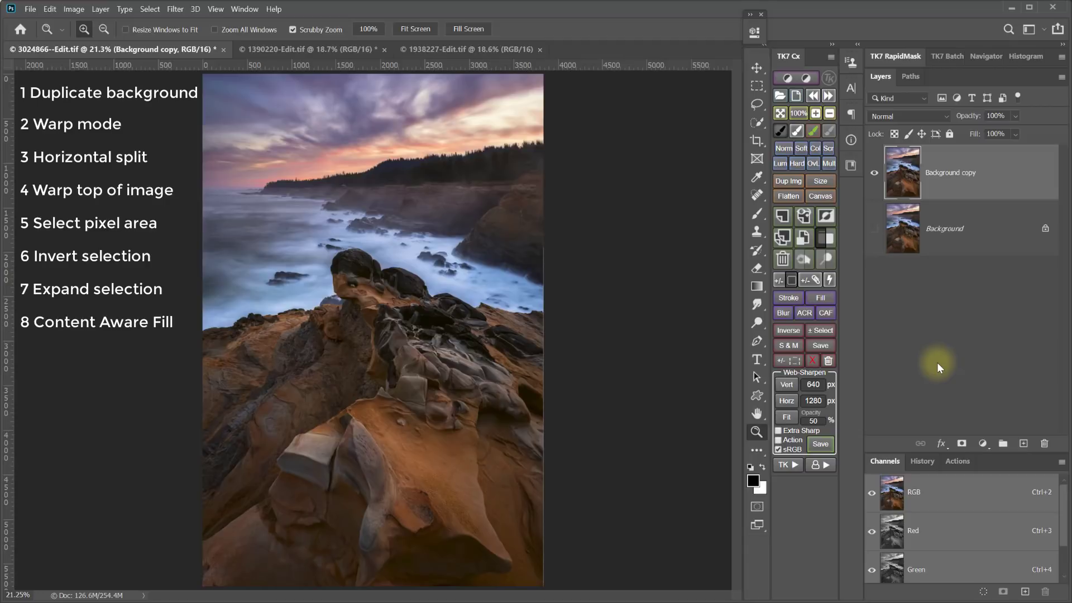
left_click(794, 112)
Step: Pan across the treeline, shoreline and sky to inspect the filled top corners
left_click_drag(634, 115, 338, 495)
left_click_drag(565, 354, 689, 361)
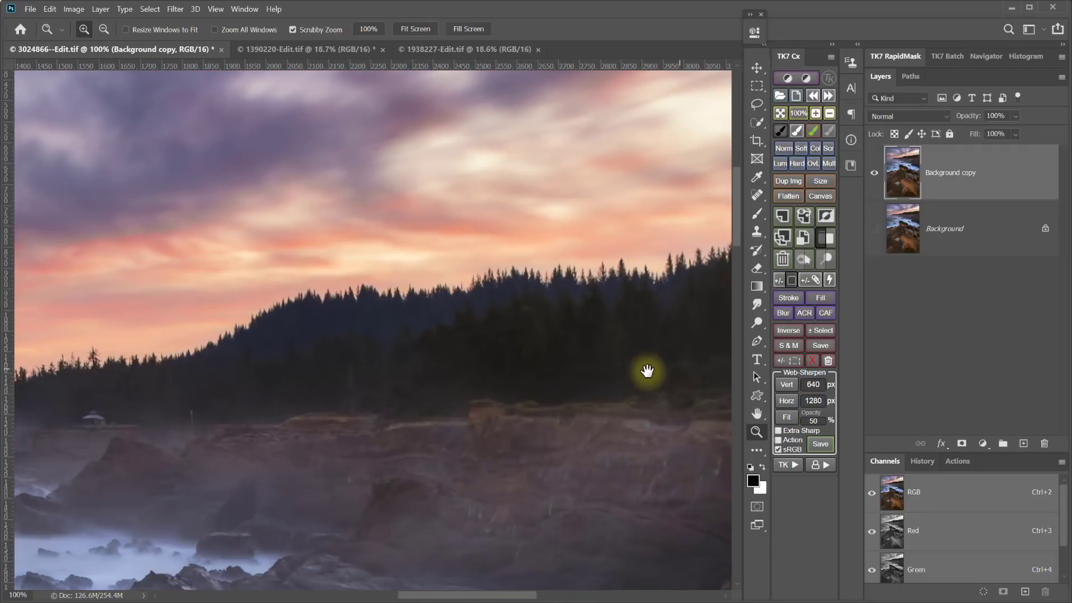
left_click_drag(382, 363, 594, 354)
left_click_drag(302, 422, 417, 411)
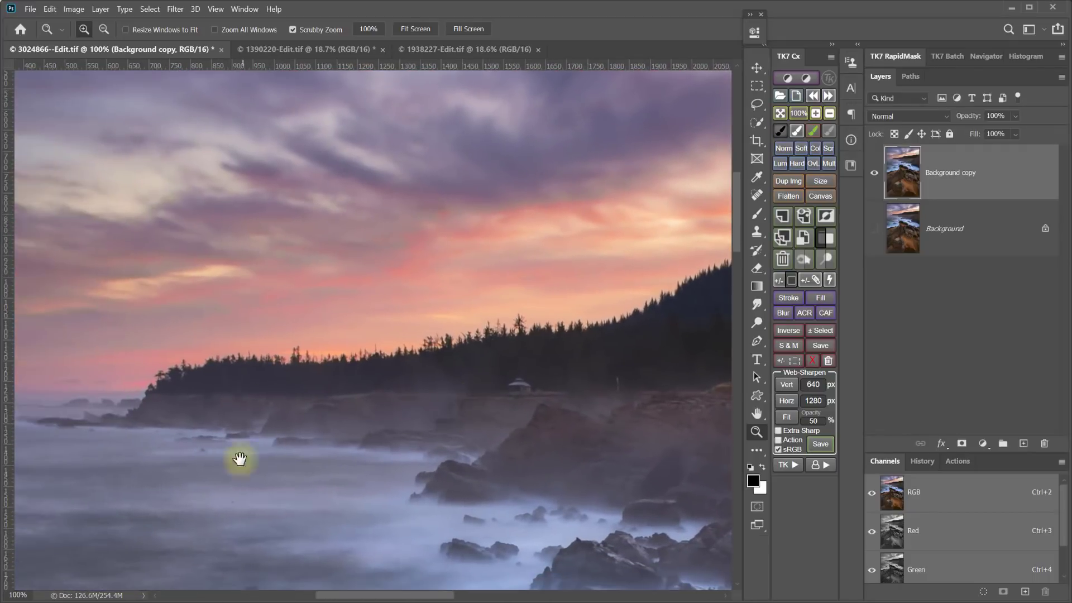
left_click_drag(587, 383, 266, 352)
left_click_drag(481, 417, 398, 332)
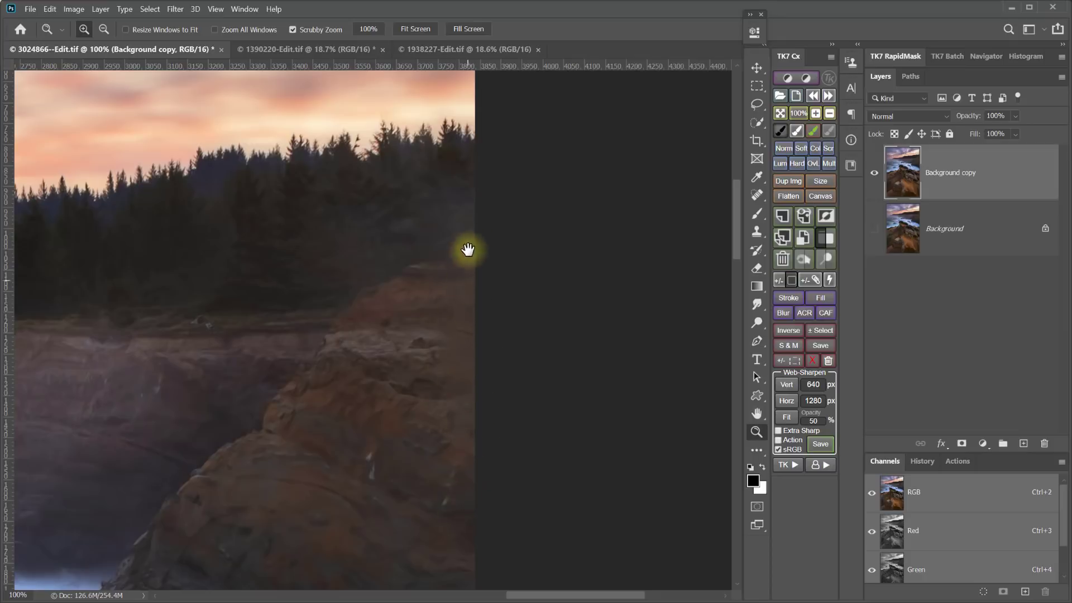
left_click_drag(472, 313, 729, 487)
left_click_drag(548, 496, 610, 379)
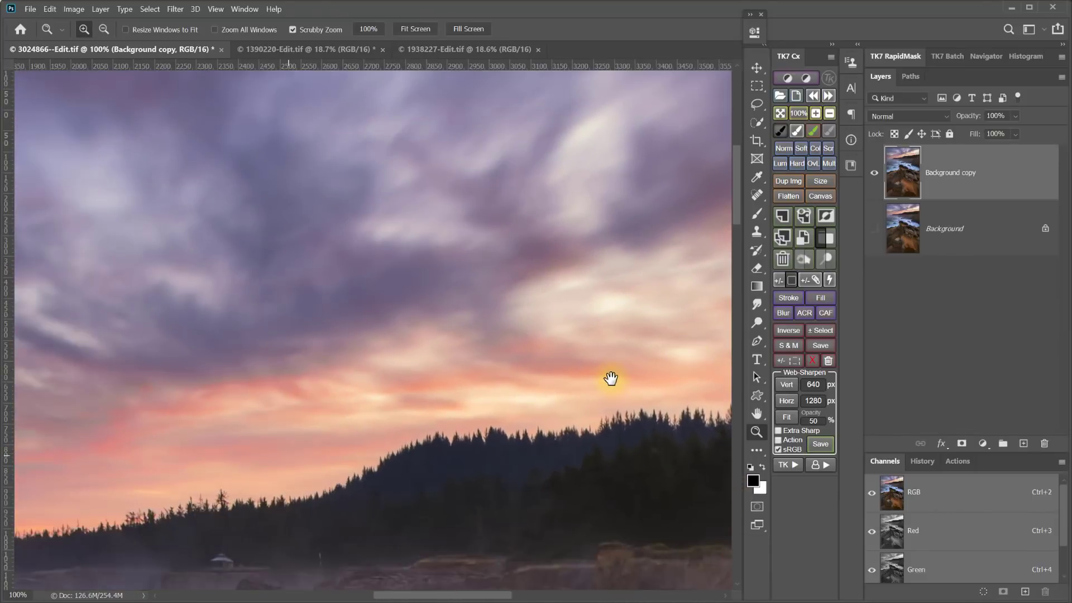
Step: Fit the photo to screen and toggle the Background copy's visibility for a before/after comparison
left_click(780, 113)
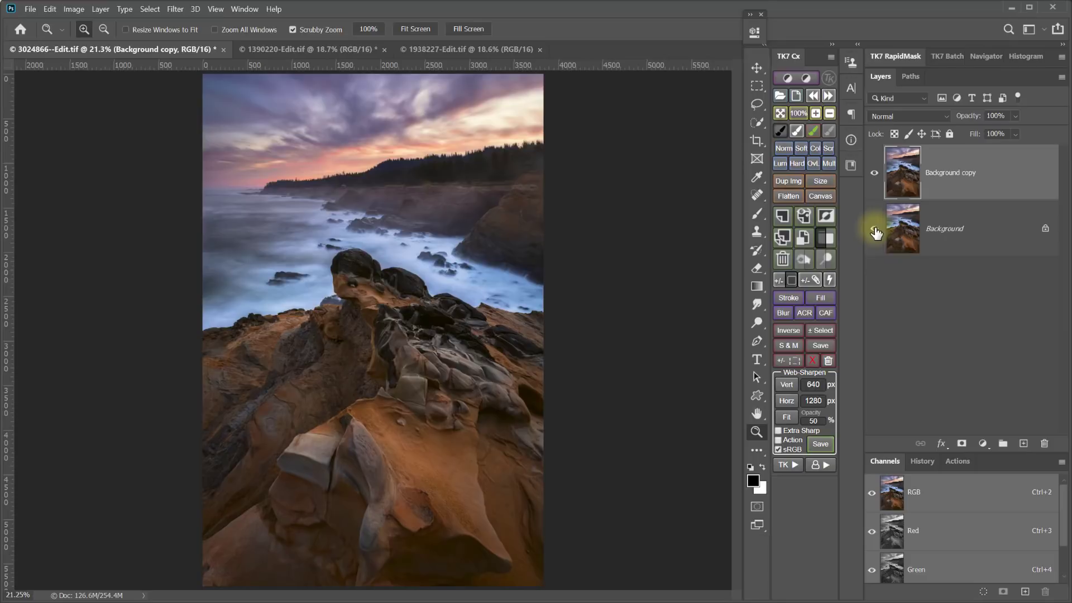
left_click(875, 176)
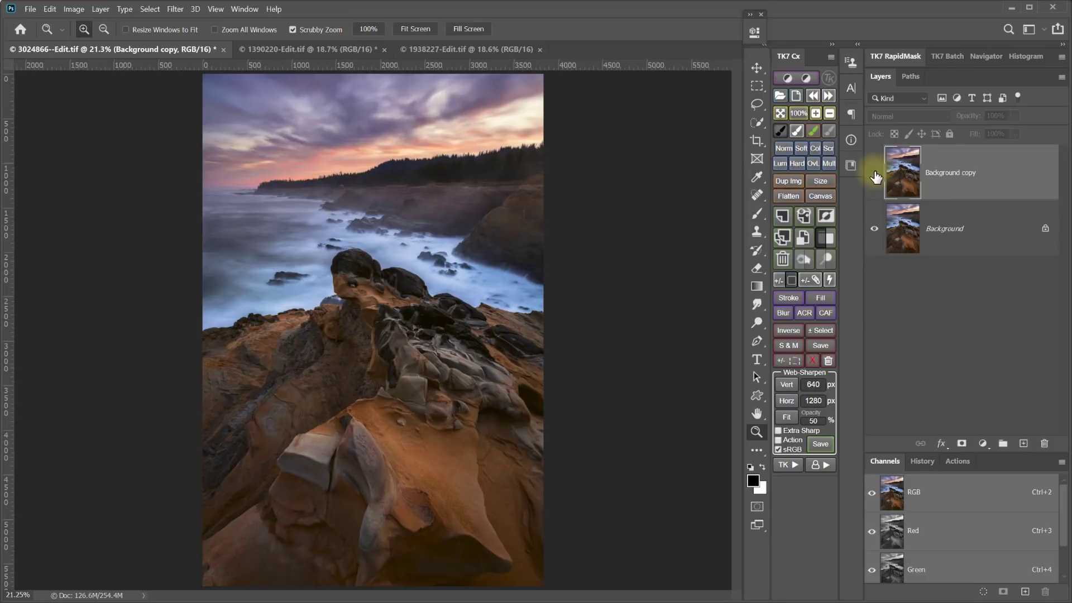
left_click(876, 176)
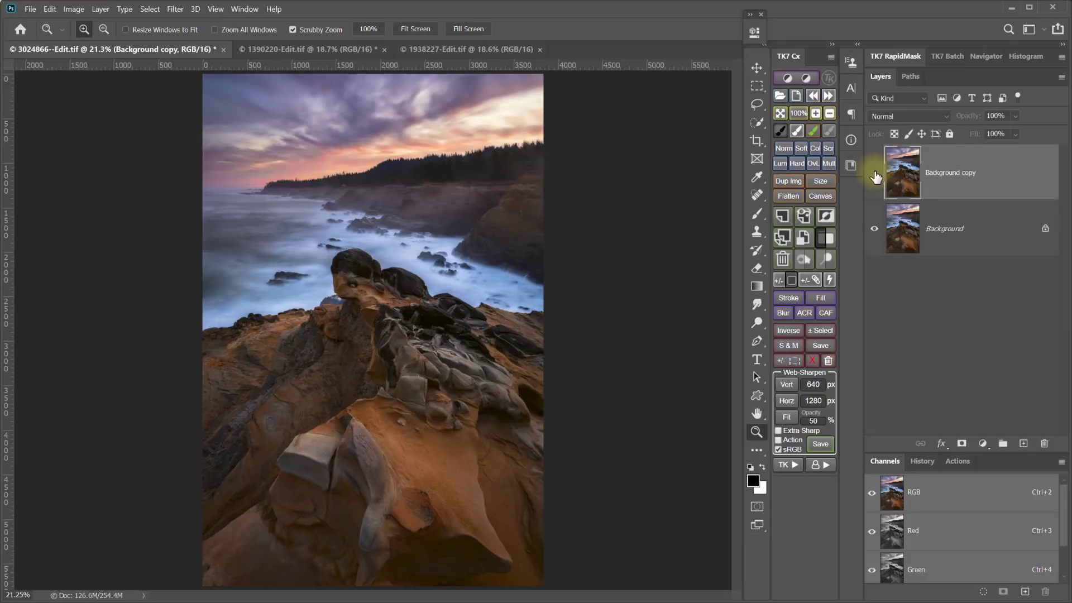
left_click(876, 176)
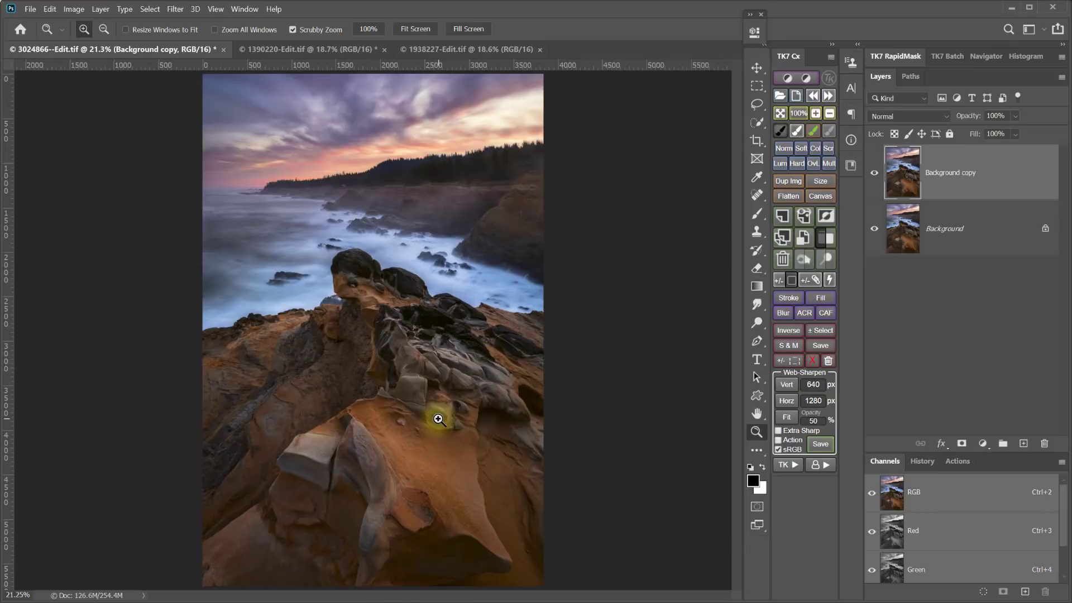
Step: Switch to 1390220-Edit.tif and duplicate its Background layer as Background copy
left_click(313, 52)
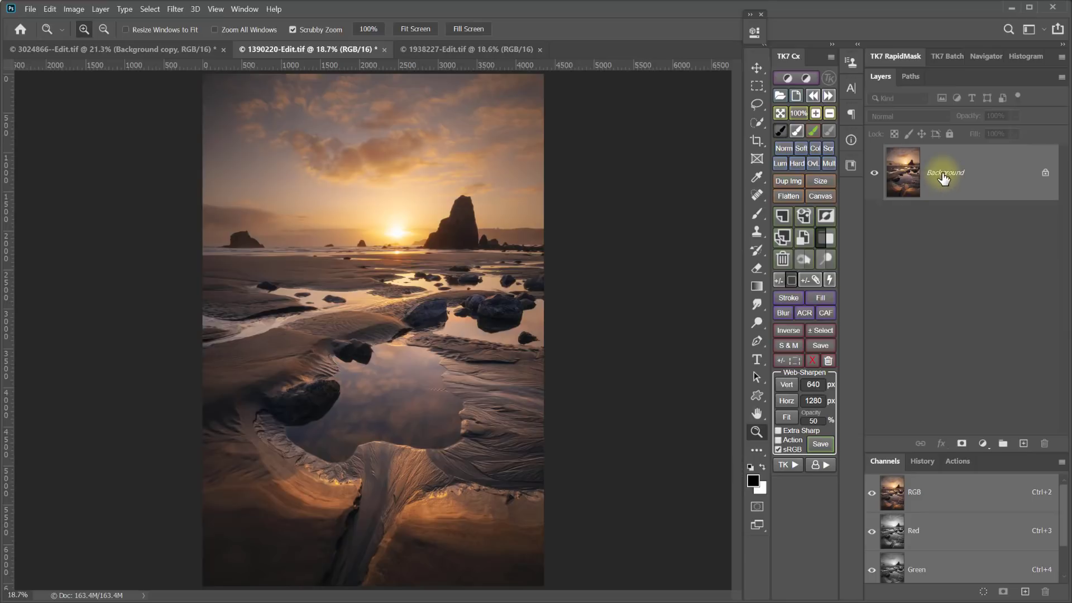
left_click(784, 241)
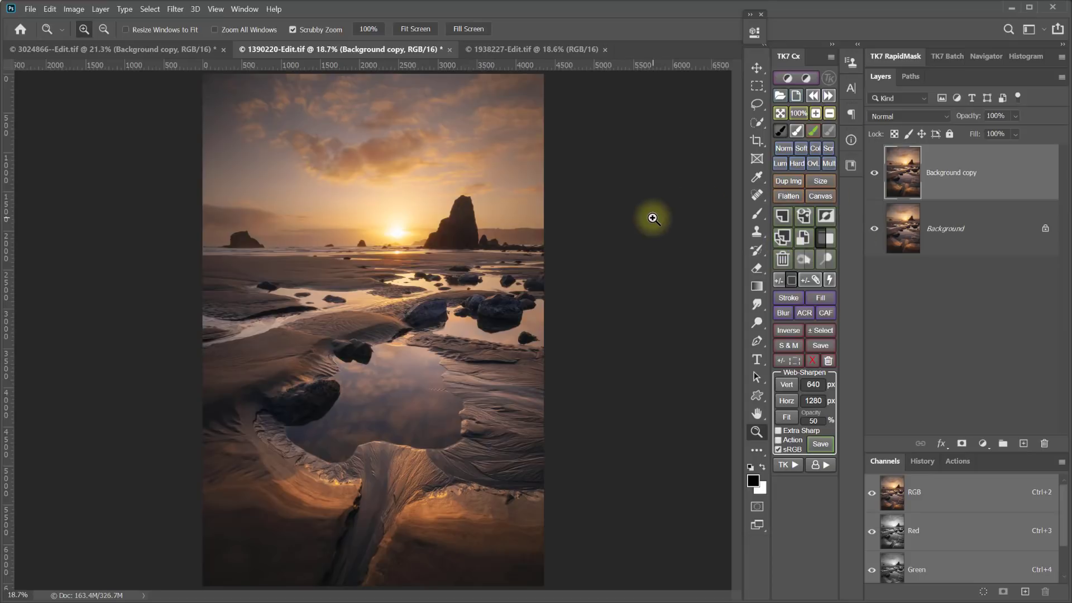
Step: Put the Background copy into Warp mode and split the warp horizontally at the horizon
key("ctrl+t")
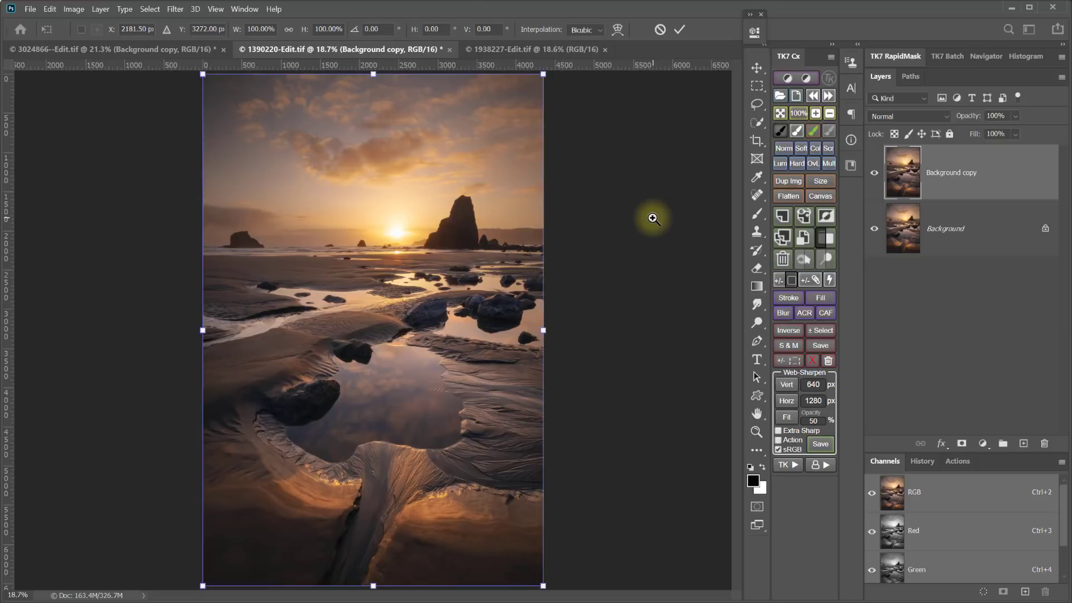
left_click(618, 31)
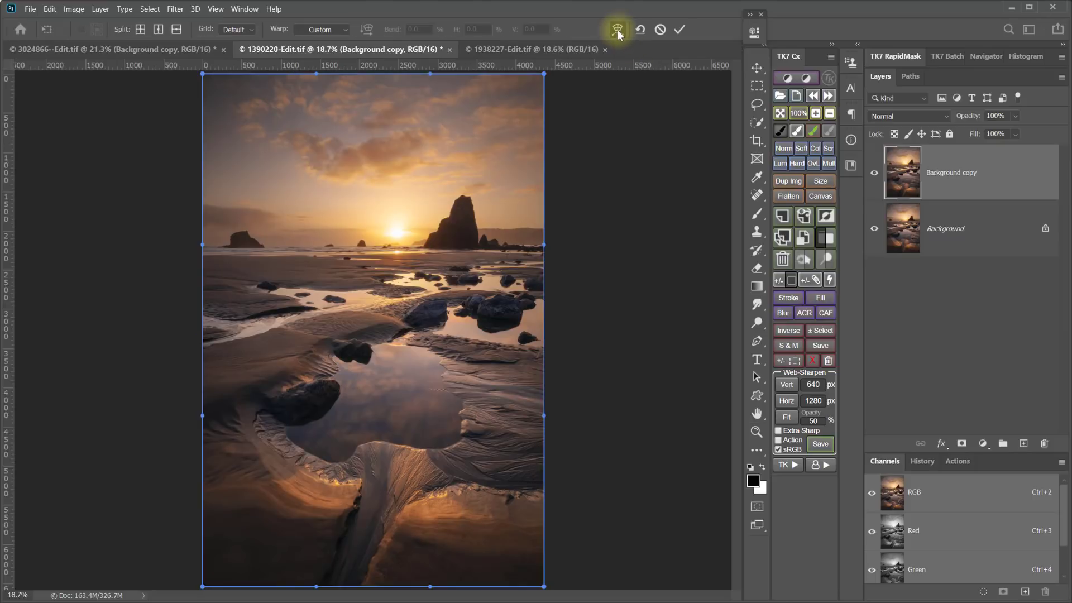
left_click(176, 30)
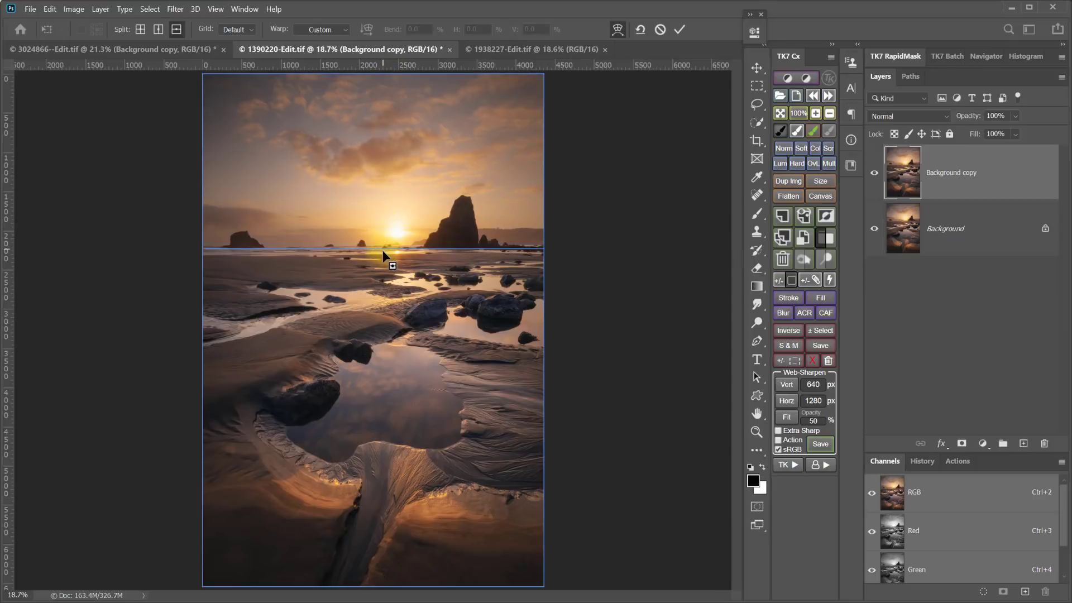
left_click(382, 261)
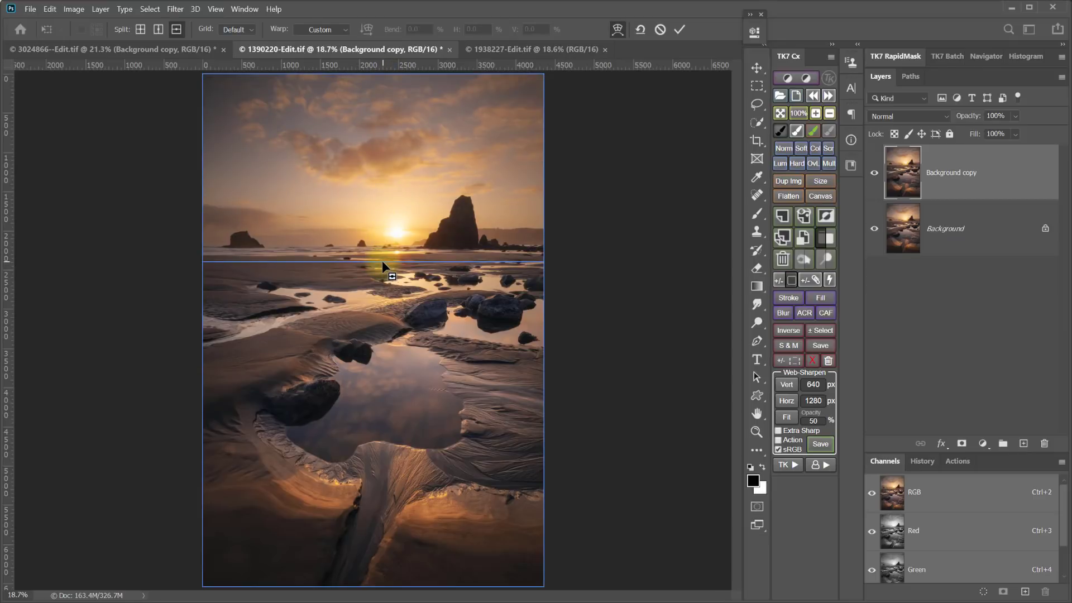
left_click(555, 203)
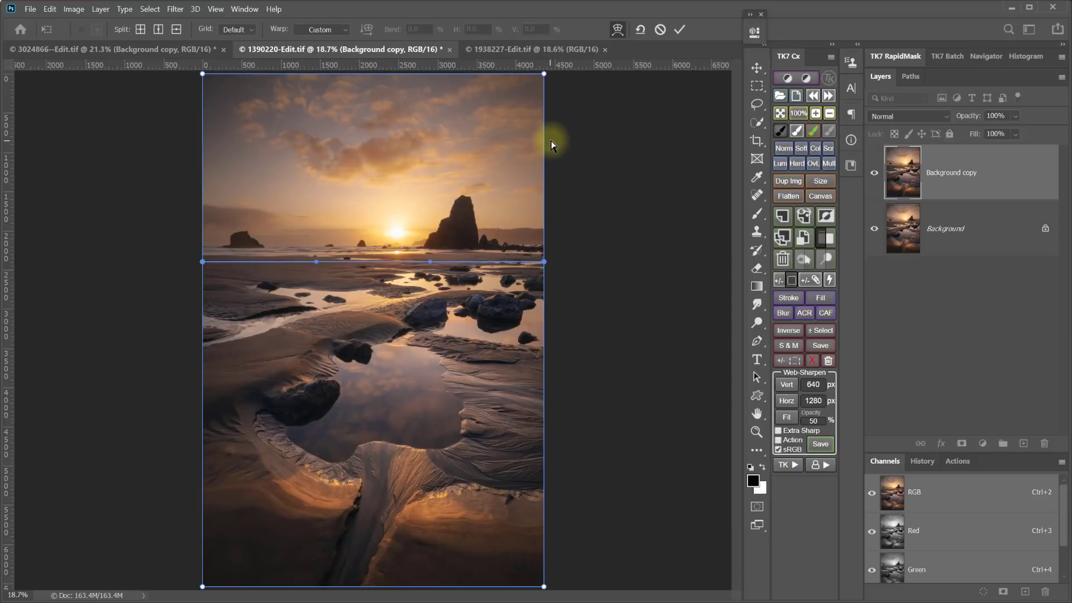
Step: Pull the top-right and top-left warp corners inward and adjust the top edge curve
left_click_drag(544, 73, 525, 75)
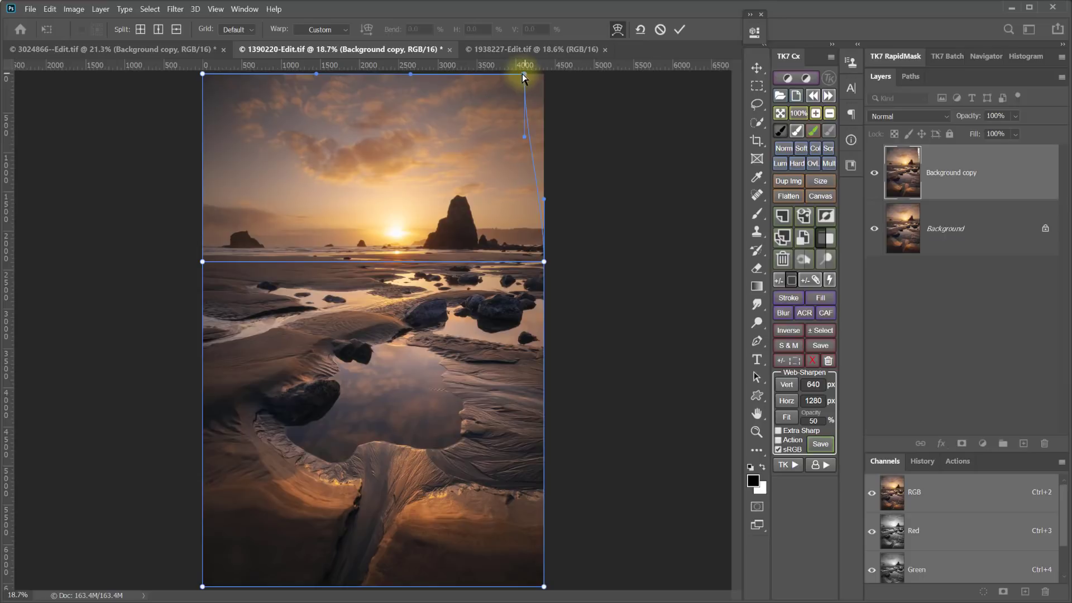
left_click_drag(521, 74, 521, 73)
left_click_drag(521, 75, 521, 75)
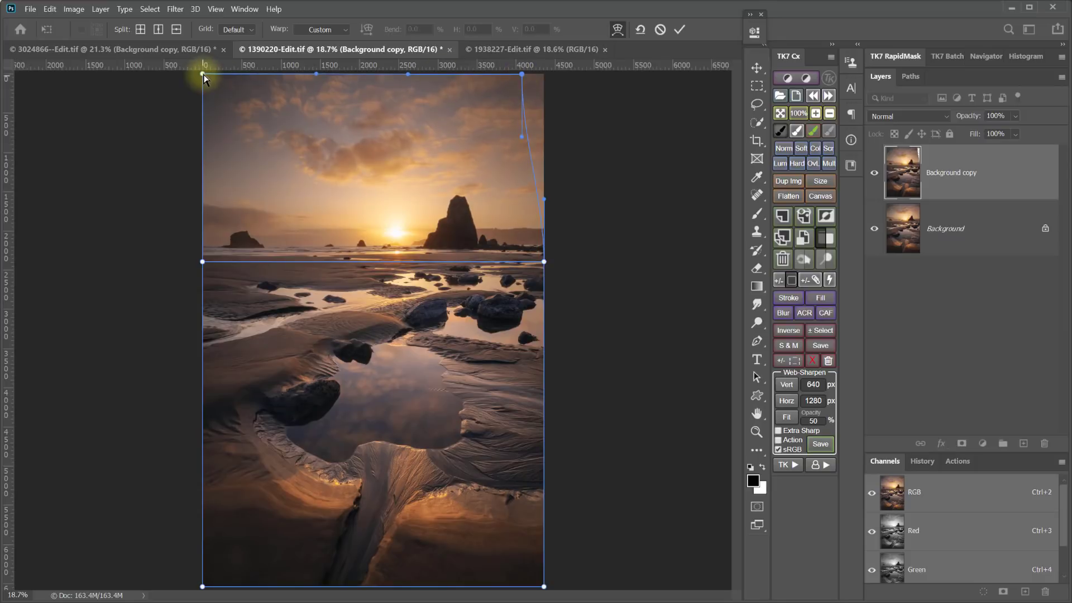
left_click_drag(203, 74, 221, 78)
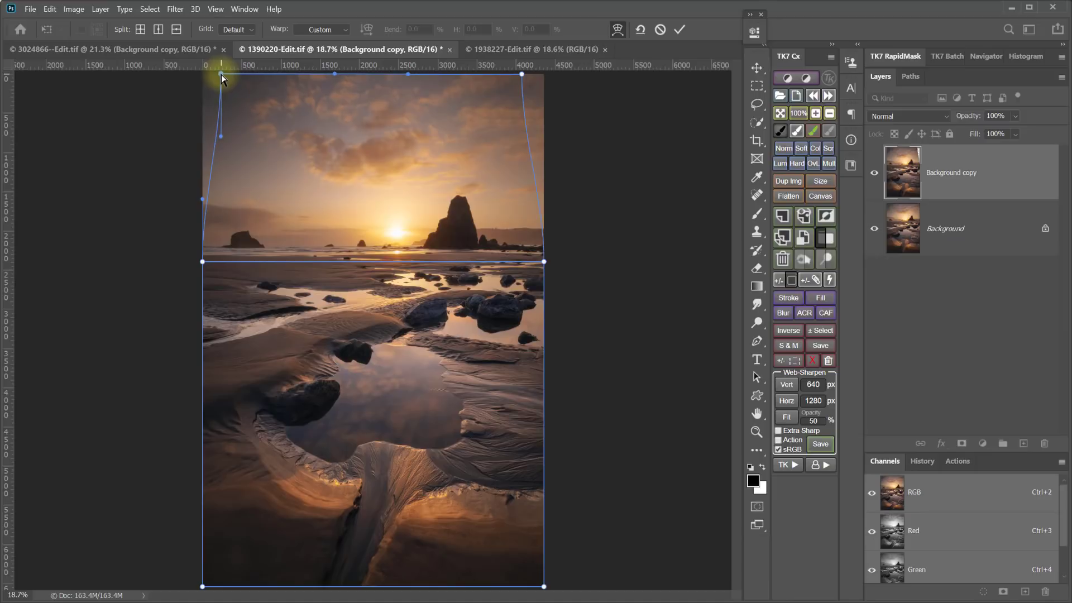
left_click_drag(221, 74, 223, 75)
left_click(522, 74)
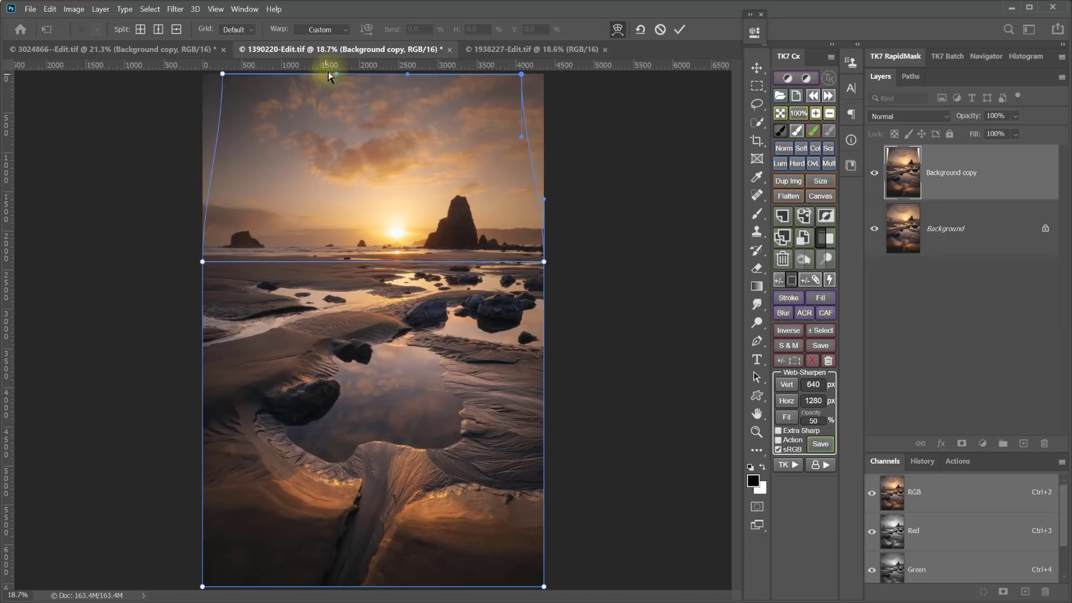
left_click_drag(338, 73, 349, 74)
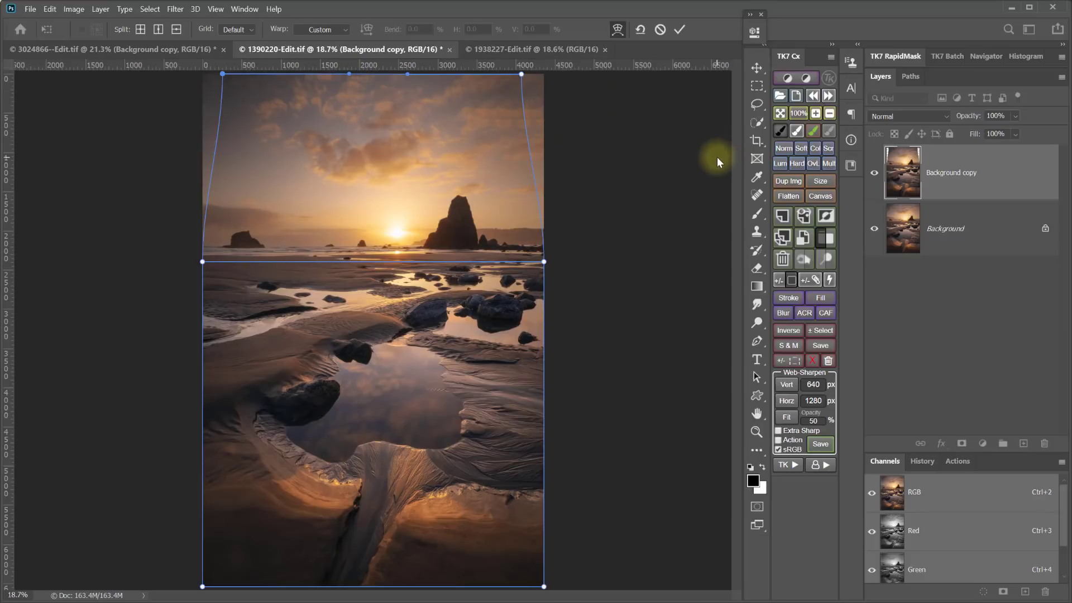
Step: Commit the warp, hide the original Background, and select the transparent corner gaps
left_click(679, 30)
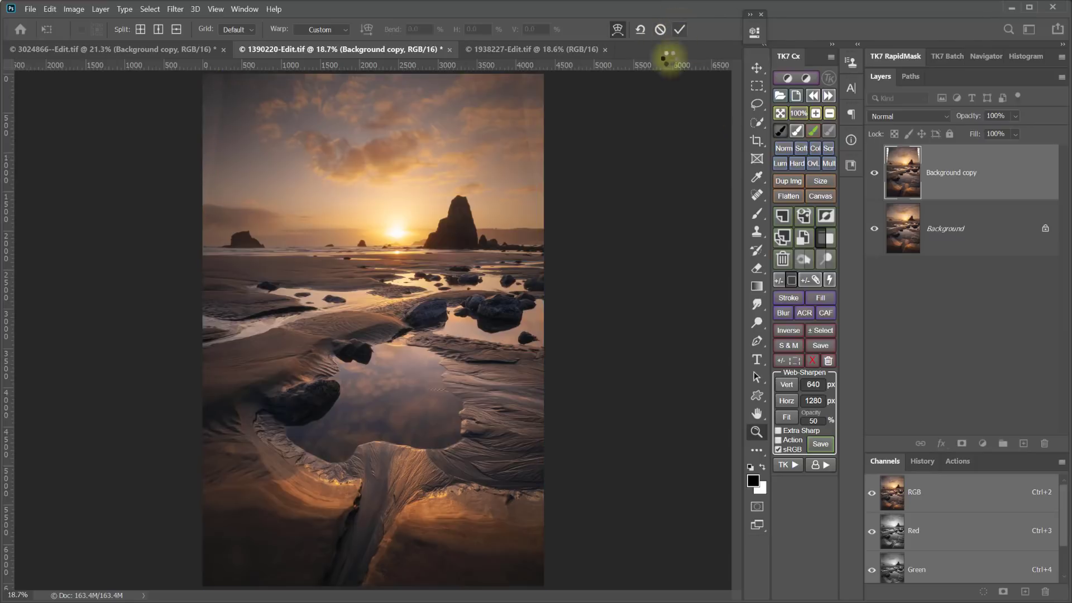
left_click(874, 228)
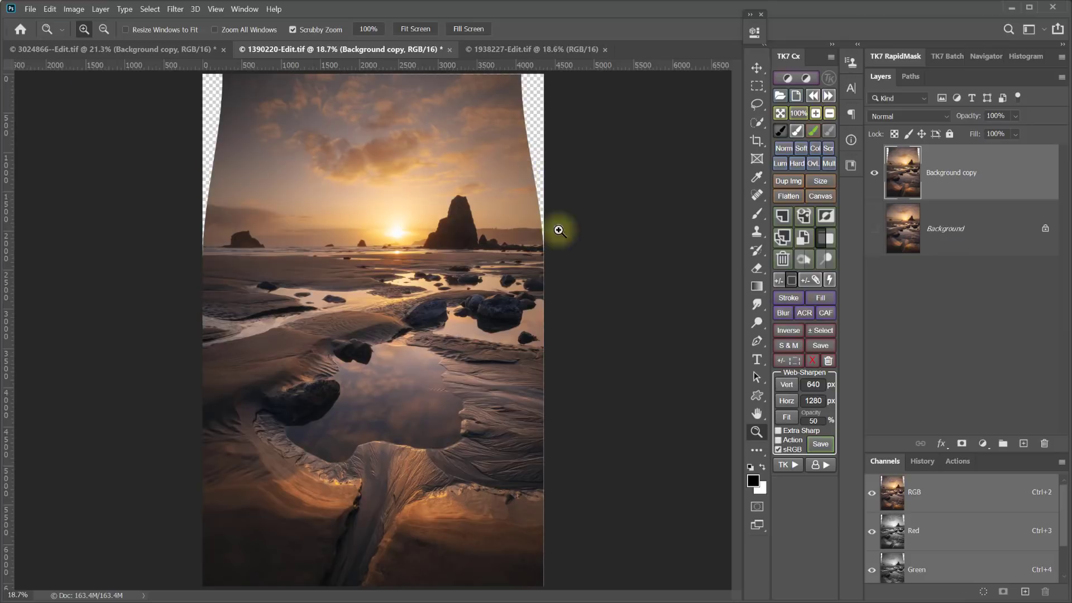
left_click(907, 177, "ctrl")
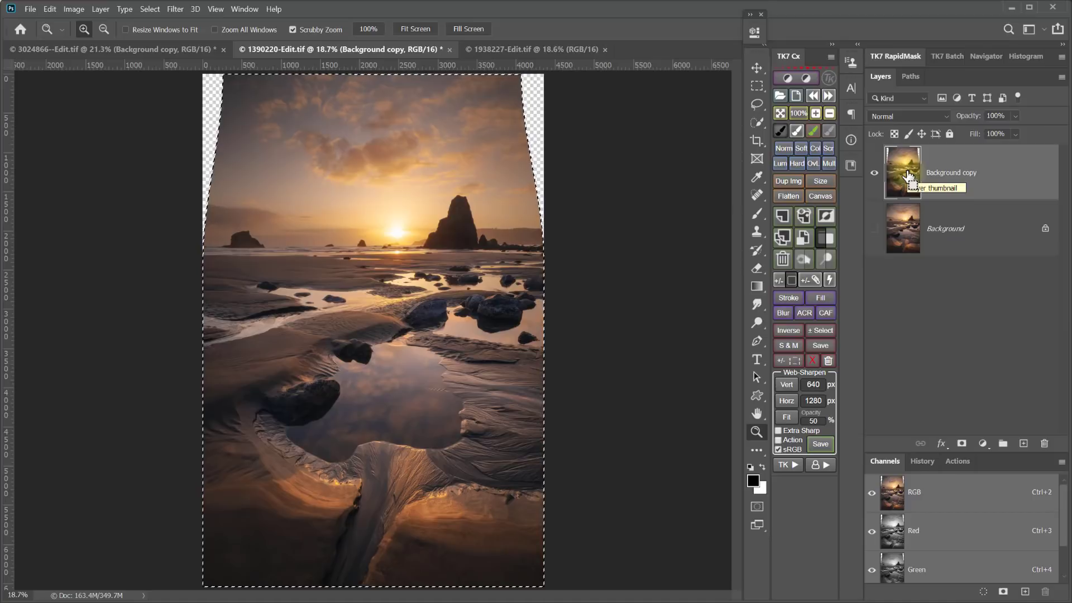
left_click(792, 332)
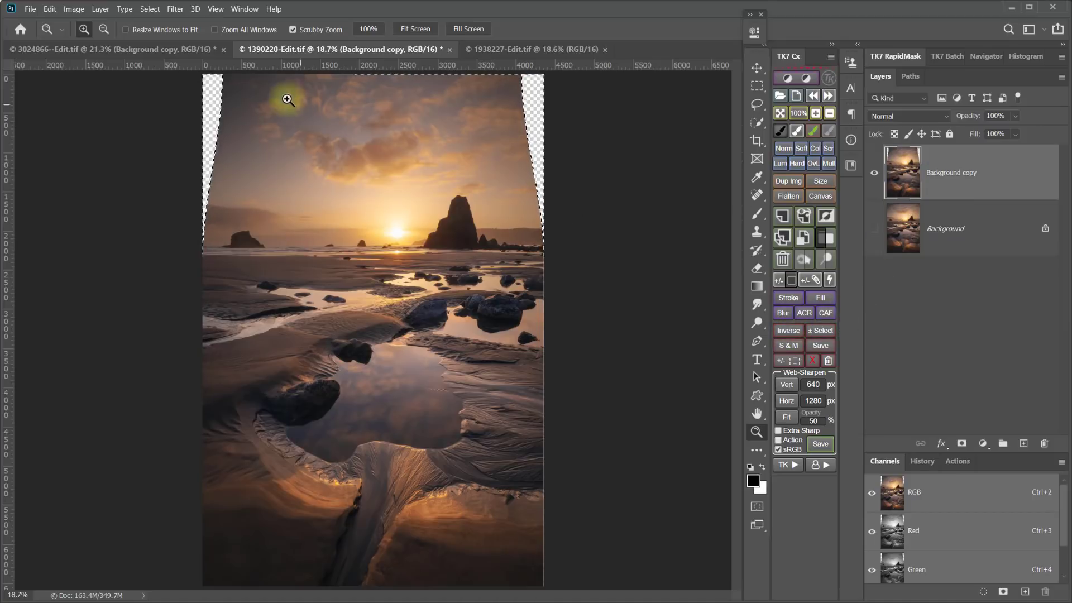
Step: Expand the corner-gap selection by 8 pixels
left_click(150, 9)
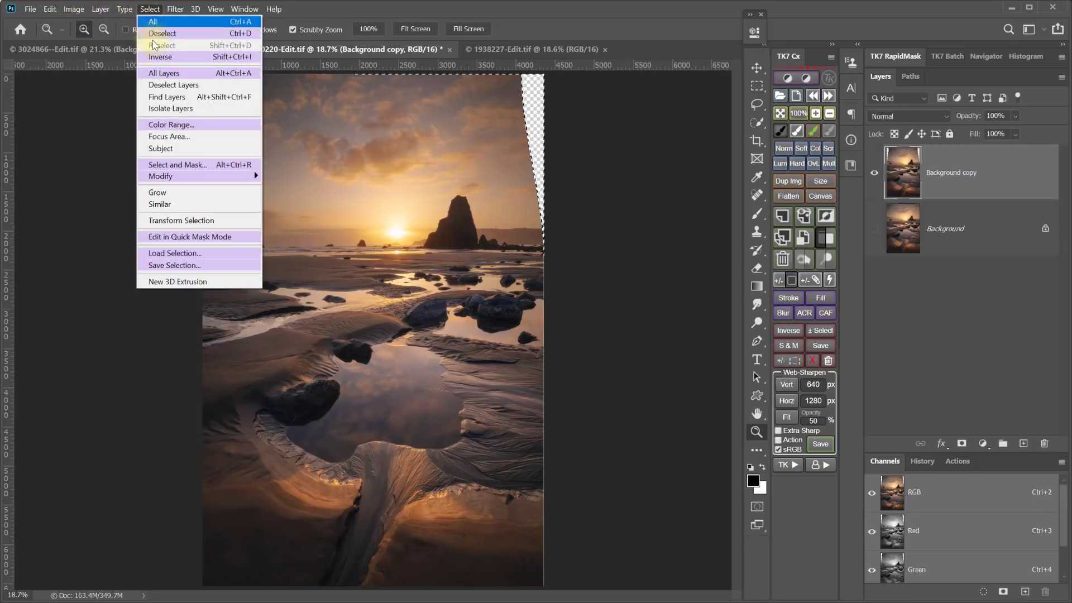
mouse_move(170, 184)
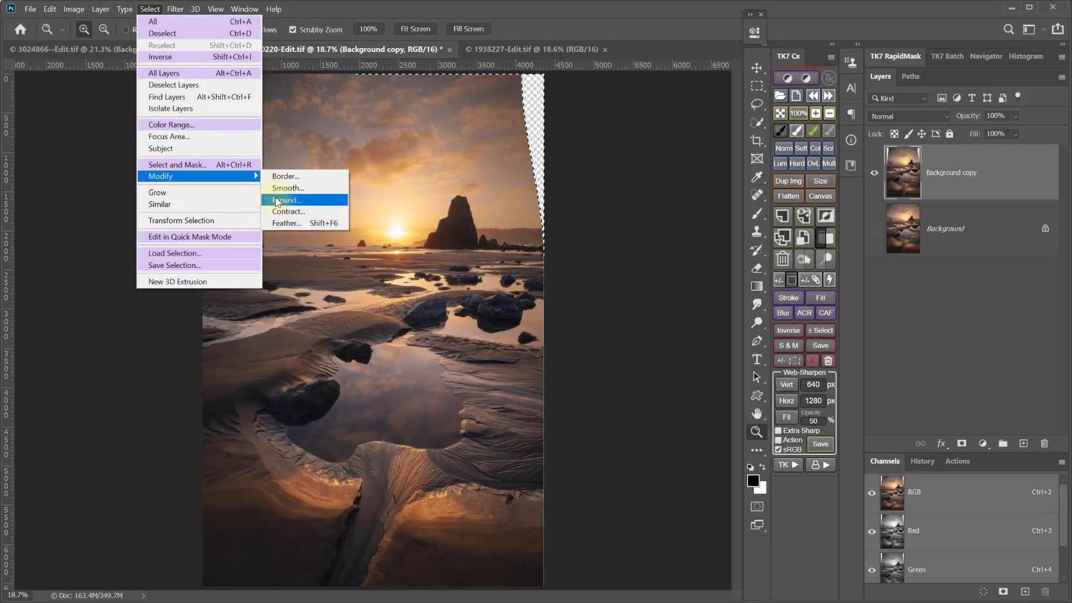
left_click(280, 199)
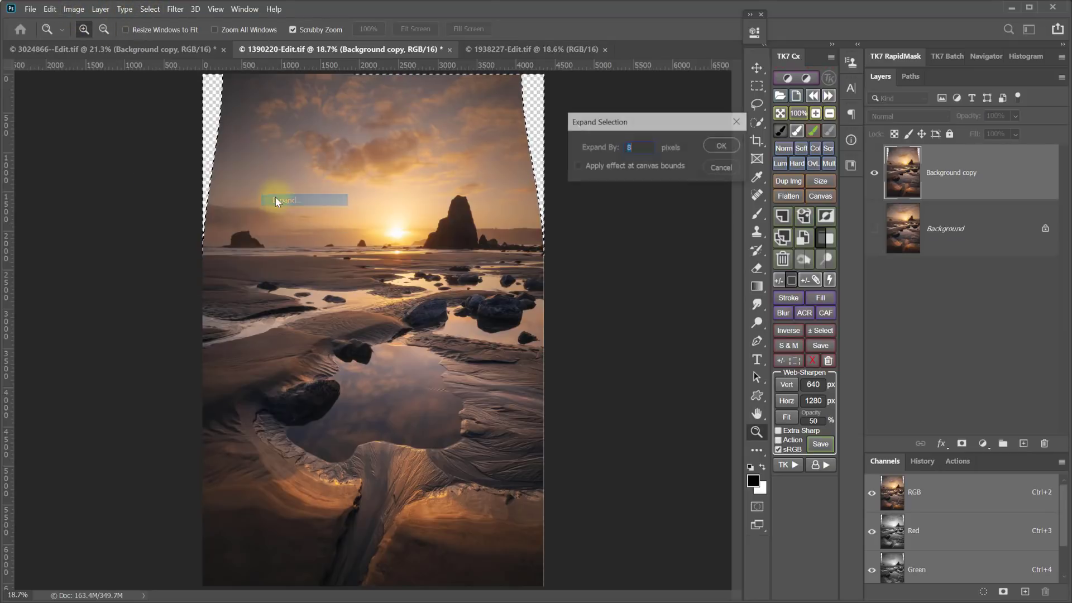
left_click(726, 147)
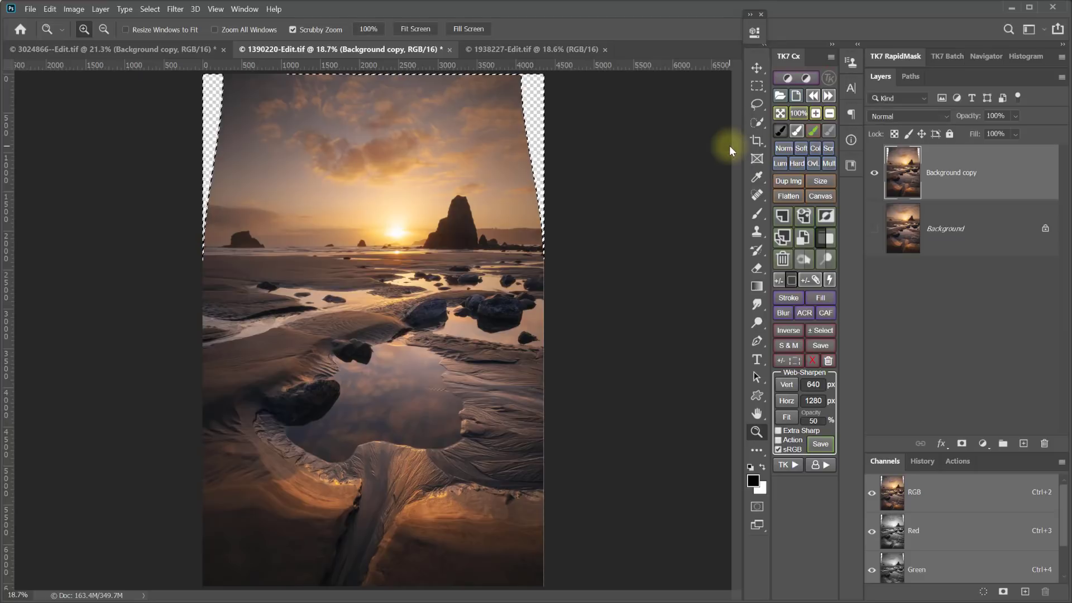
left_click(825, 312)
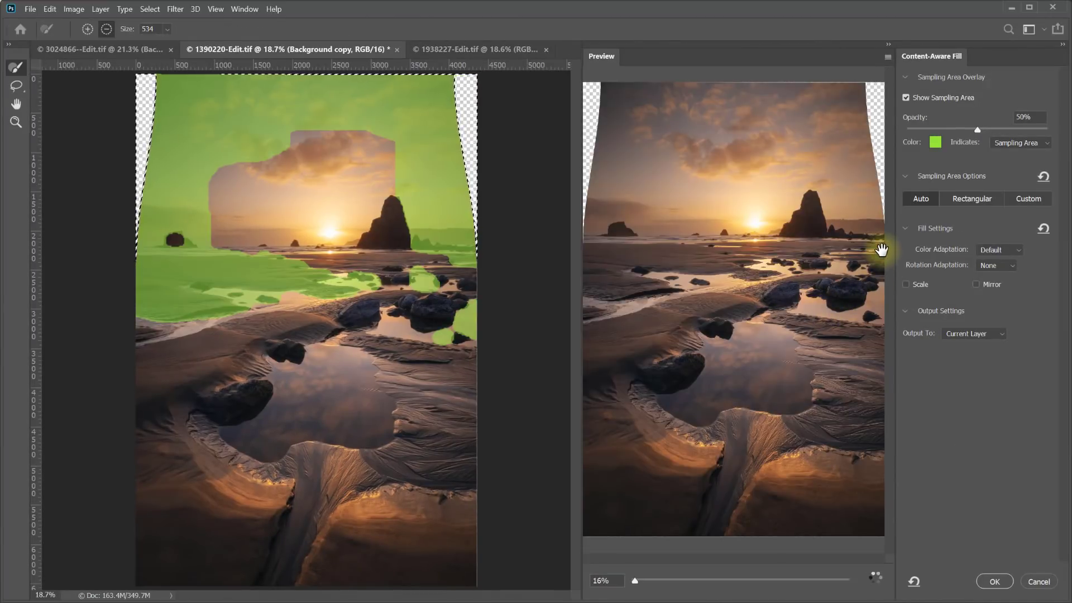
Step: Content-Aware Fill the gaps using a custom sampling area painted over sky, beach and sea stack
scroll(881, 250, "up", 5)
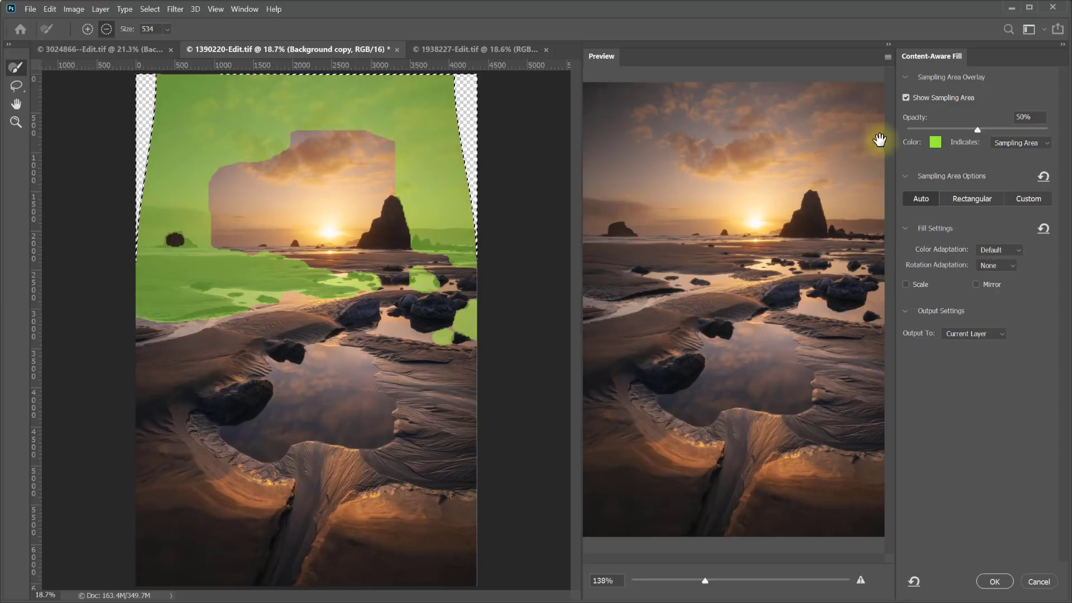
scroll(708, 299, "down", 5)
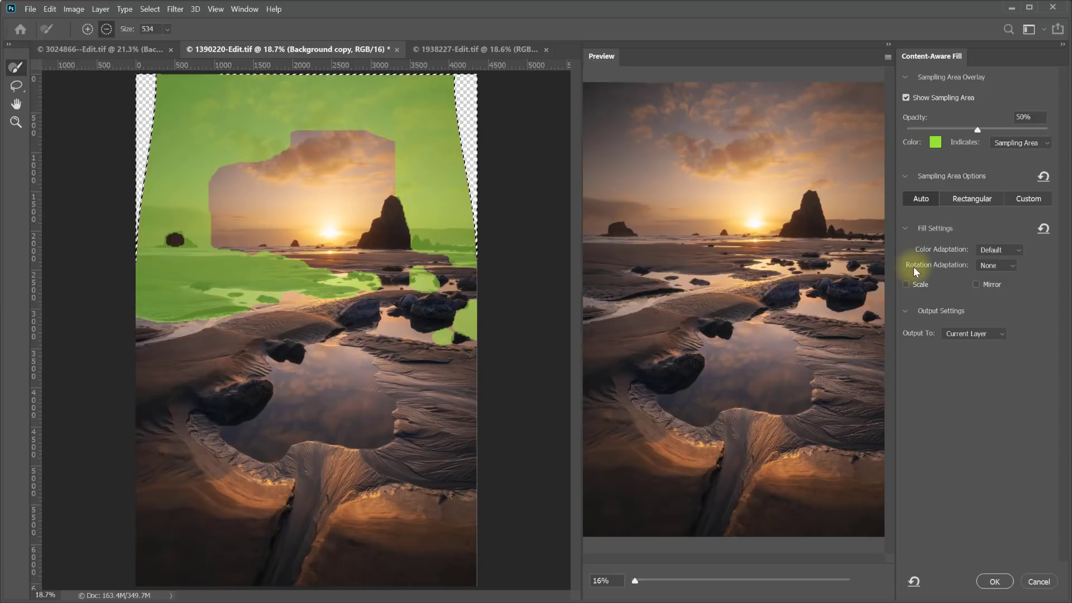
left_click(1032, 199)
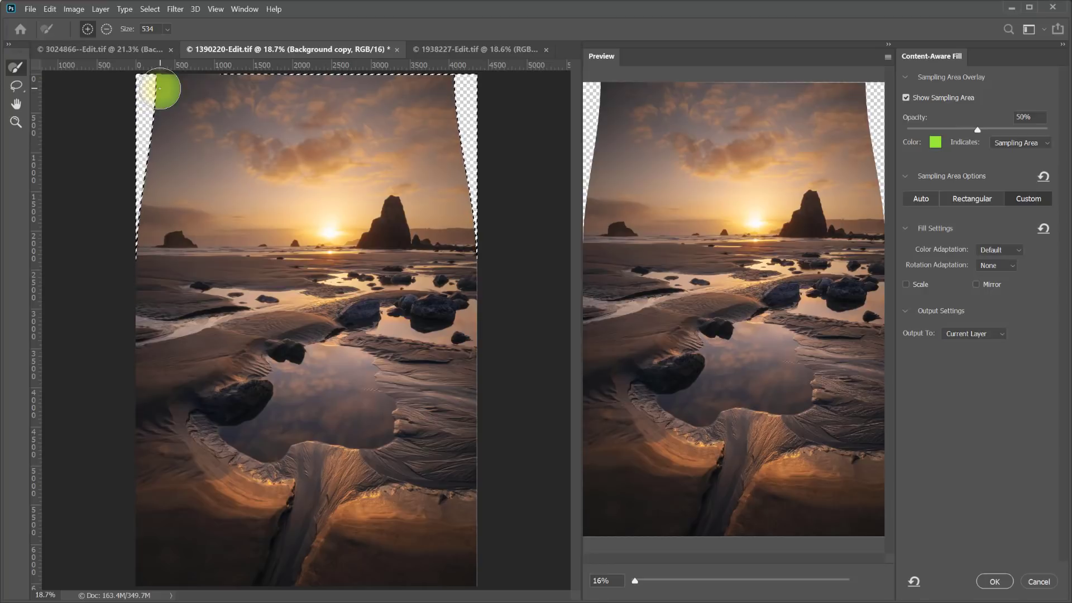
mouse_move(165, 105)
left_mouse_down()
mouse_move(150, 257)
mouse_move(195, 92)
mouse_move(210, 199)
mouse_move(230, 91)
mouse_move(237, 237)
left_mouse_up()
mouse_move(286, 164)
left_mouse_down()
mouse_move(302, 179)
mouse_move(326, 130)
mouse_move(319, 136)
mouse_move(362, 168)
mouse_move(399, 173)
mouse_move(439, 148)
mouse_move(450, 128)
mouse_move(464, 229)
left_mouse_up()
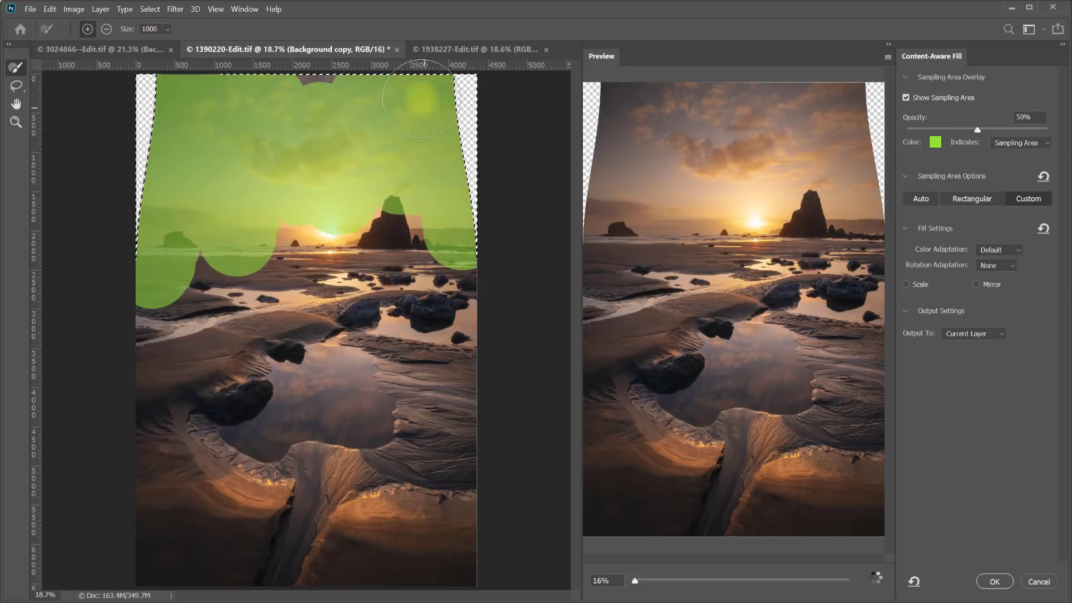
mouse_move(422, 99)
left_mouse_down()
mouse_move(257, 97)
mouse_move(380, 130)
mouse_move(396, 152)
mouse_move(240, 190)
mouse_move(347, 216)
mouse_move(361, 209)
mouse_move(312, 207)
left_mouse_up()
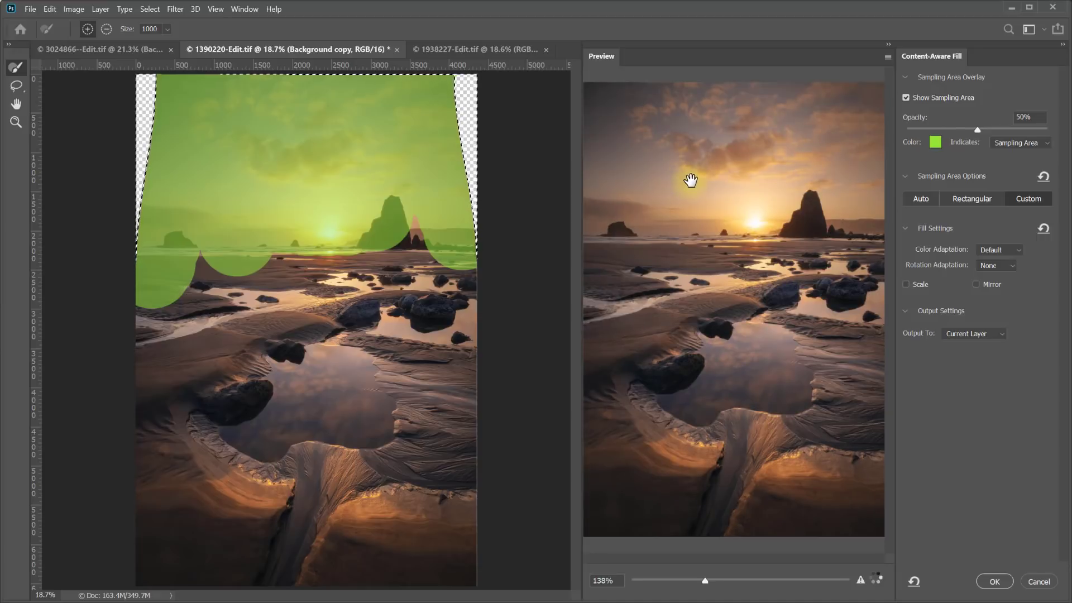
left_click(994, 581)
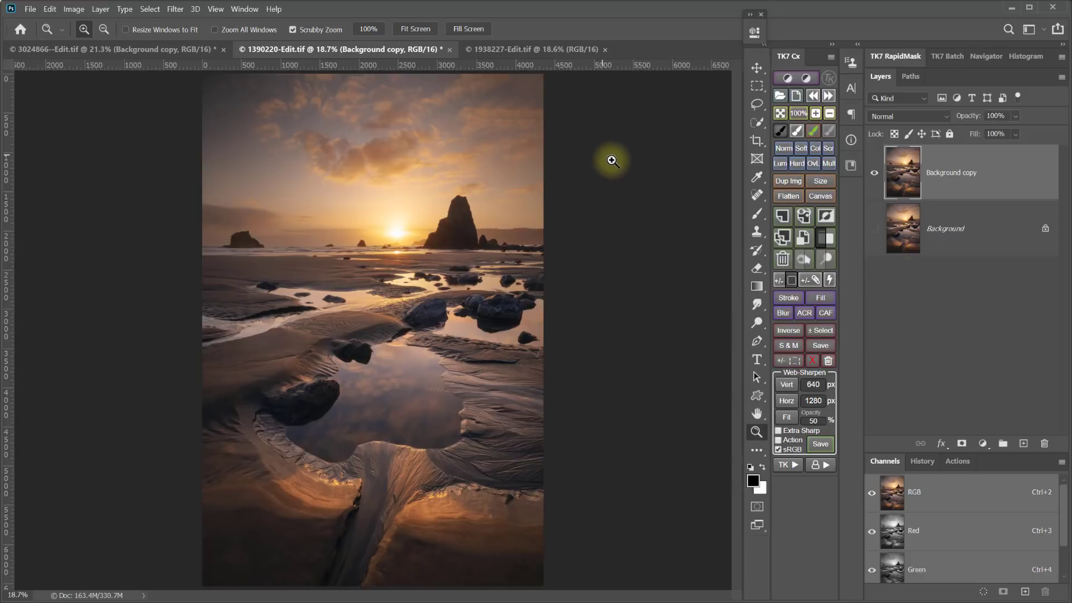
Step: Show the original Background again and toggle the Background copy on and off to compare
left_click(874, 229)
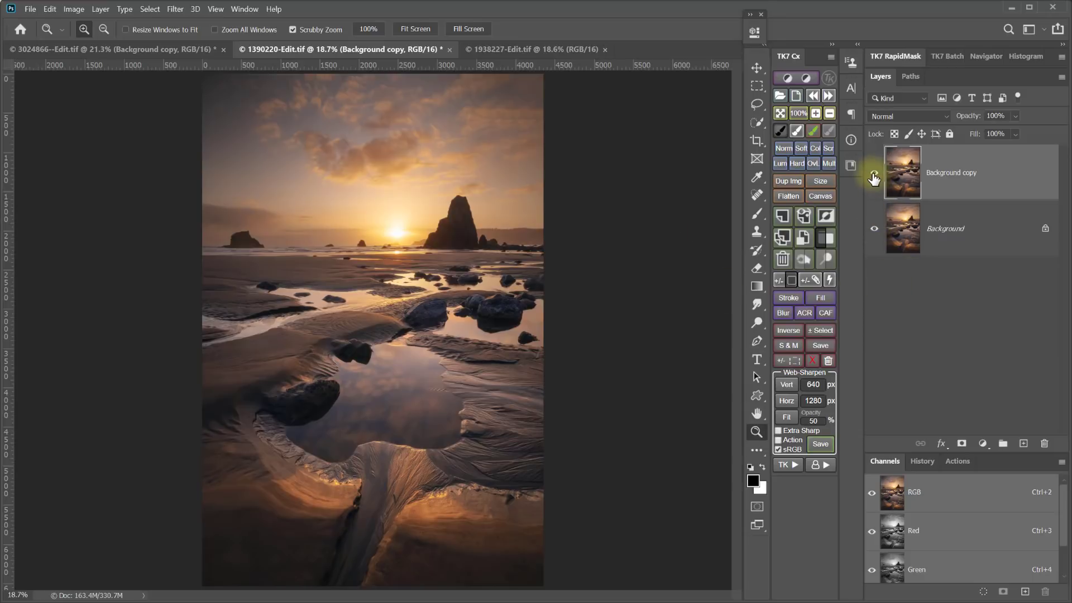
left_click(874, 174)
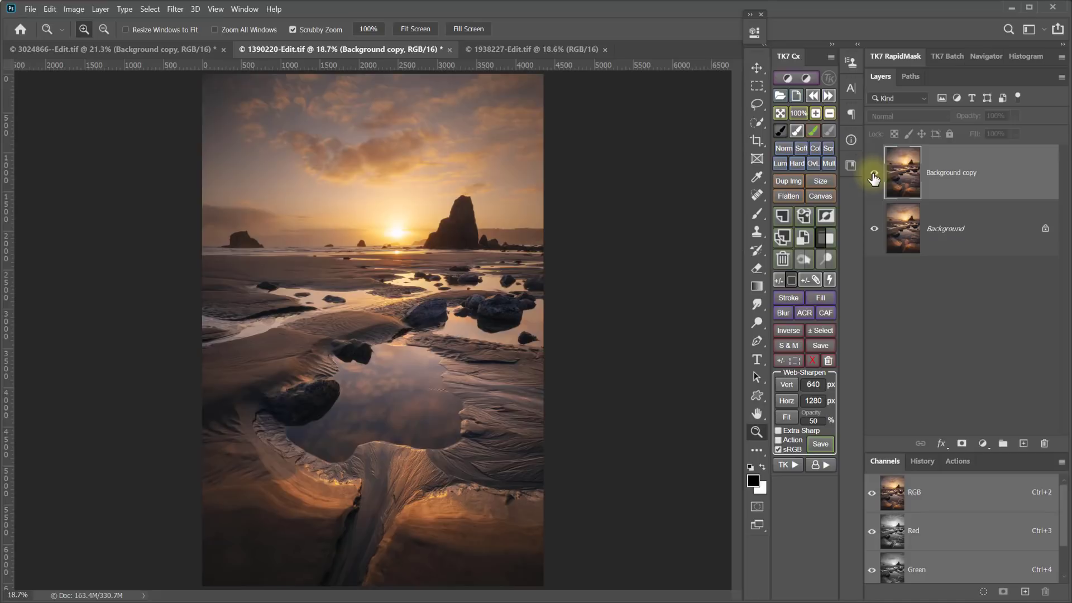
left_click(875, 174)
left_click(874, 174)
left_click(875, 174)
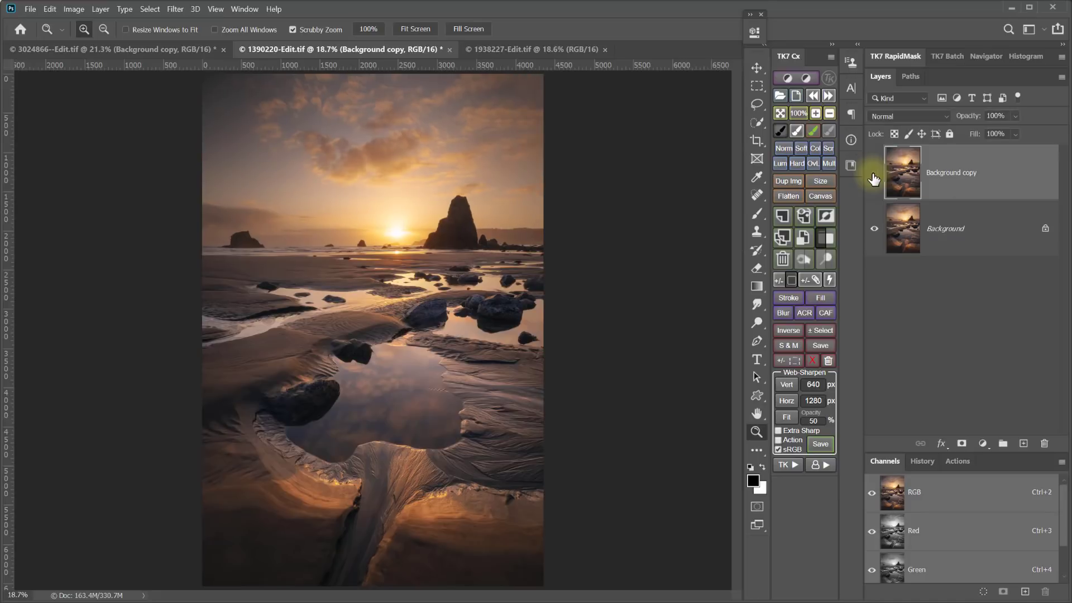
left_click(875, 174)
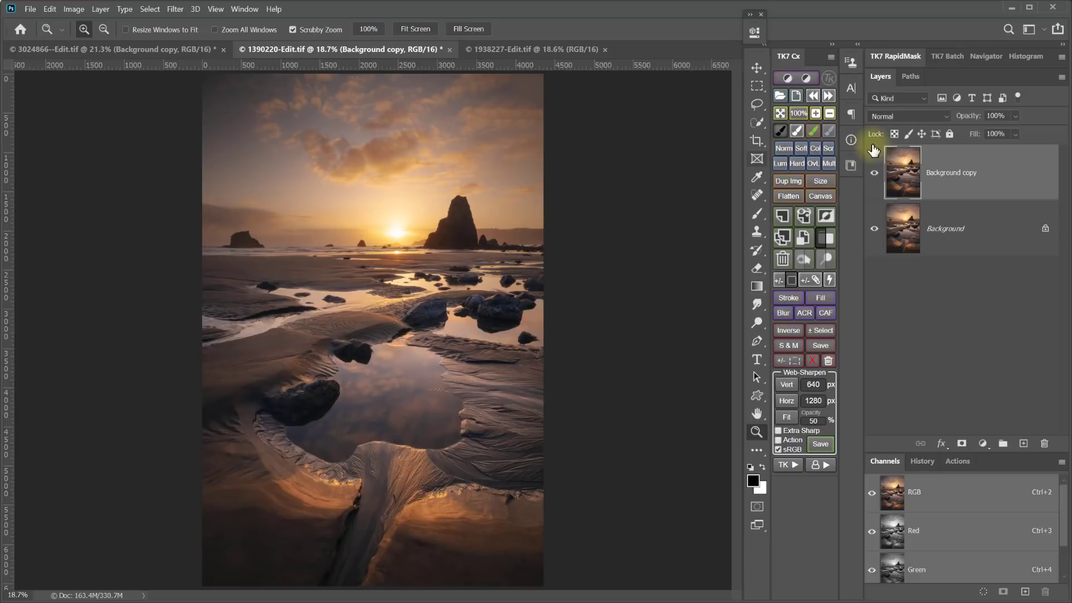
left_click(875, 175)
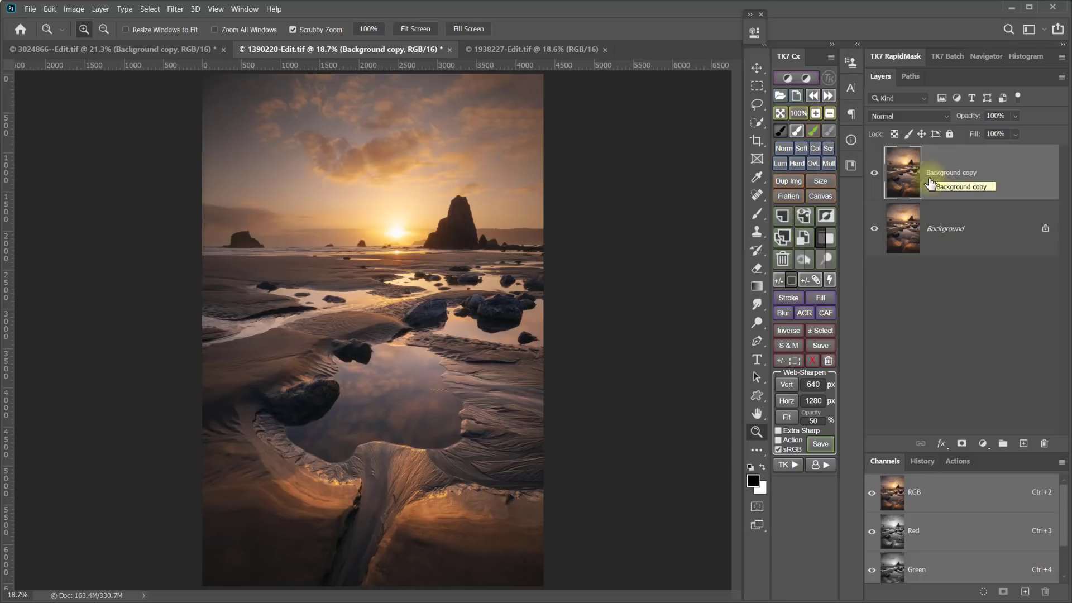
Step: Add a layer mask to Background copy and paint black across the top of the sky
left_click(792, 280)
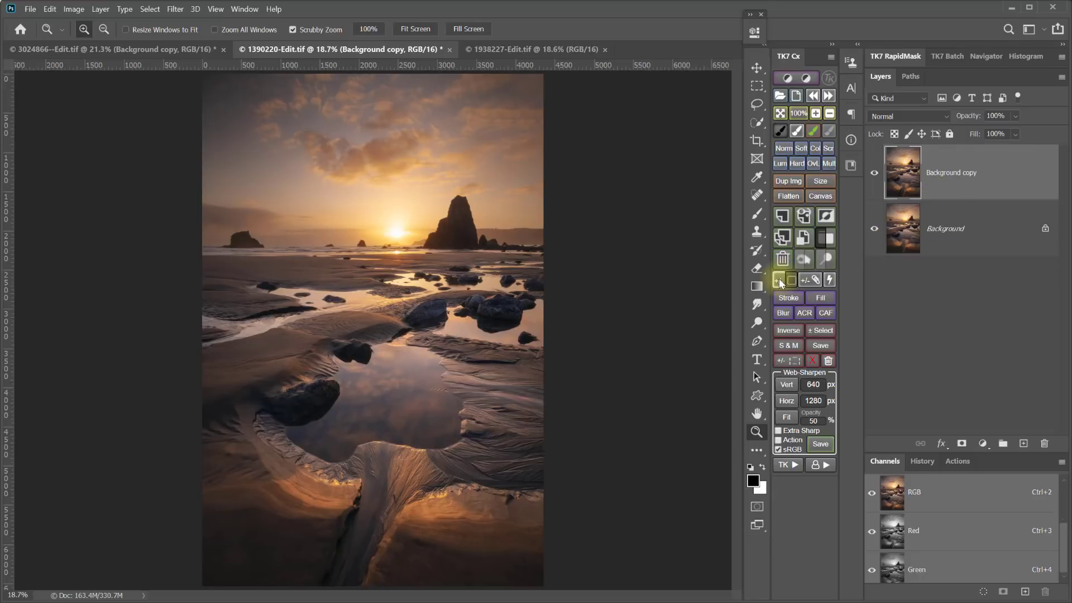
left_click(782, 131)
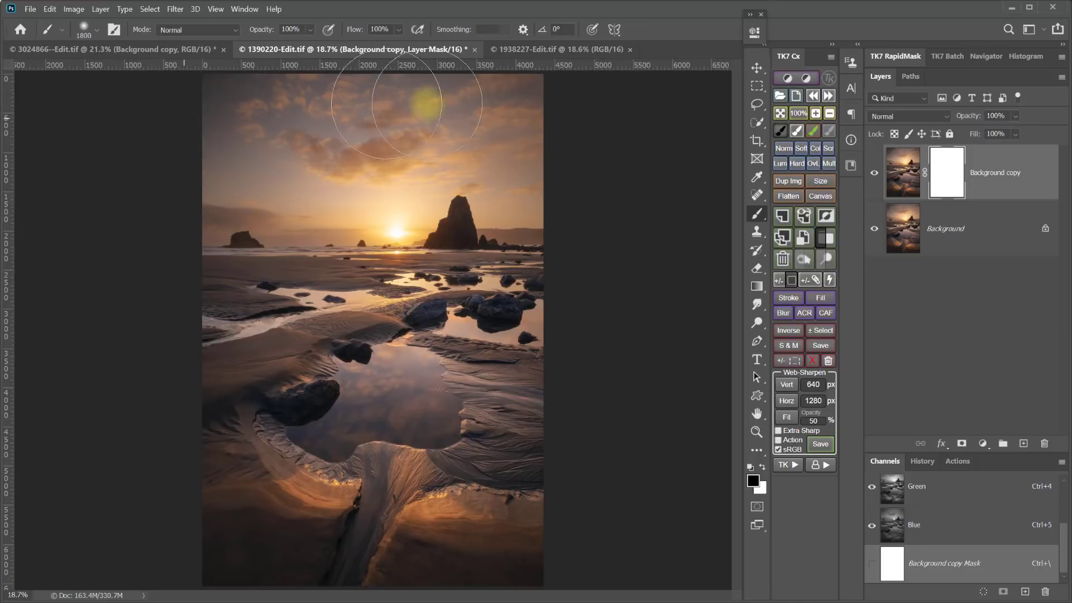
left_click_drag(396, 90, 559, 94)
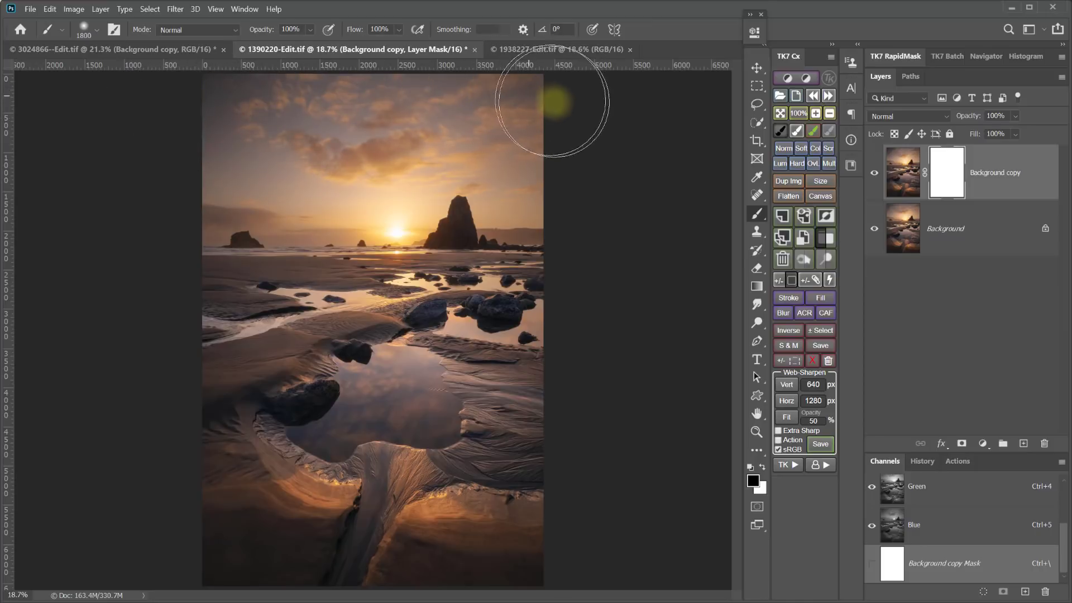
Step: Toggle the Background copy on and off to compare the sea stack, leaving it visible
left_click(875, 174)
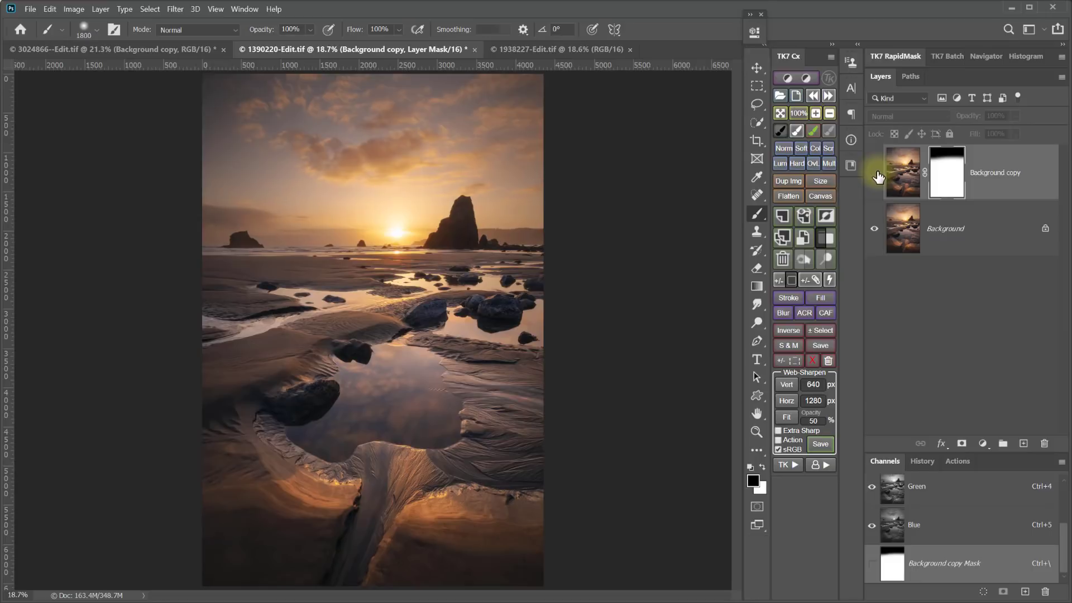
left_click(876, 174)
left_click(877, 175)
left_click(877, 175)
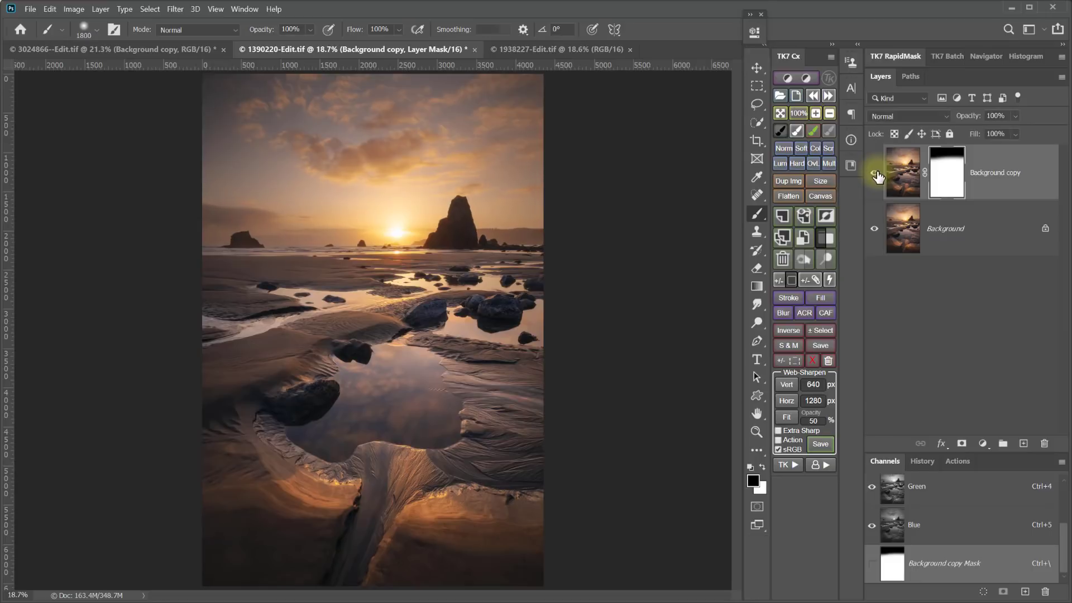
left_click(877, 174)
left_click(877, 175)
Step: Switch to the forest sunburst document 1938227-Edit.tif
left_click(548, 49)
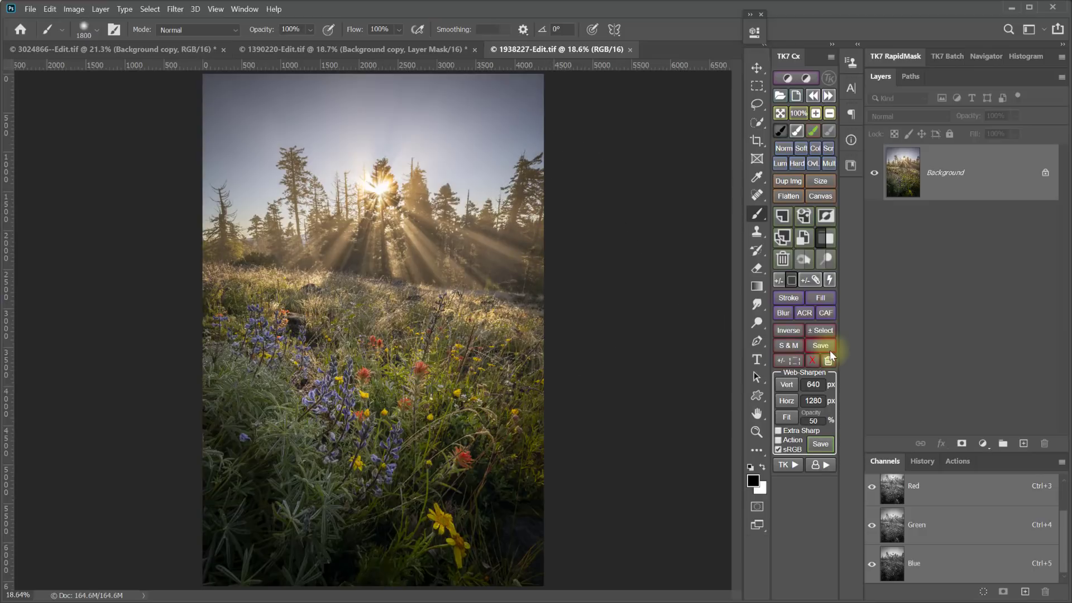
Step: Duplicate the forest Background layer and warp it, split horizontally into top and bottom halves
left_click(784, 244)
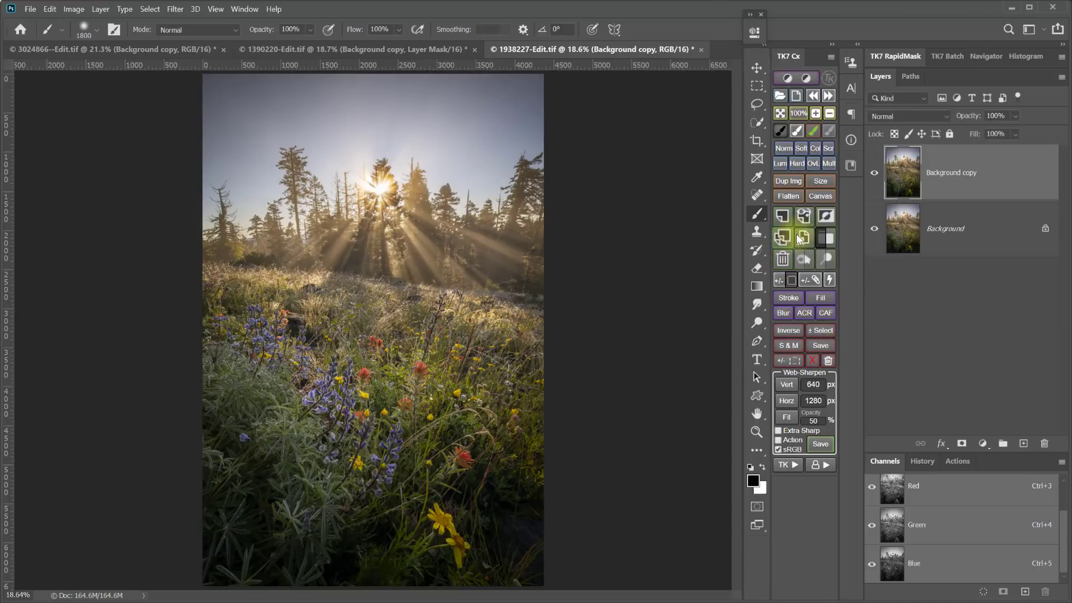
key("ctrl+t")
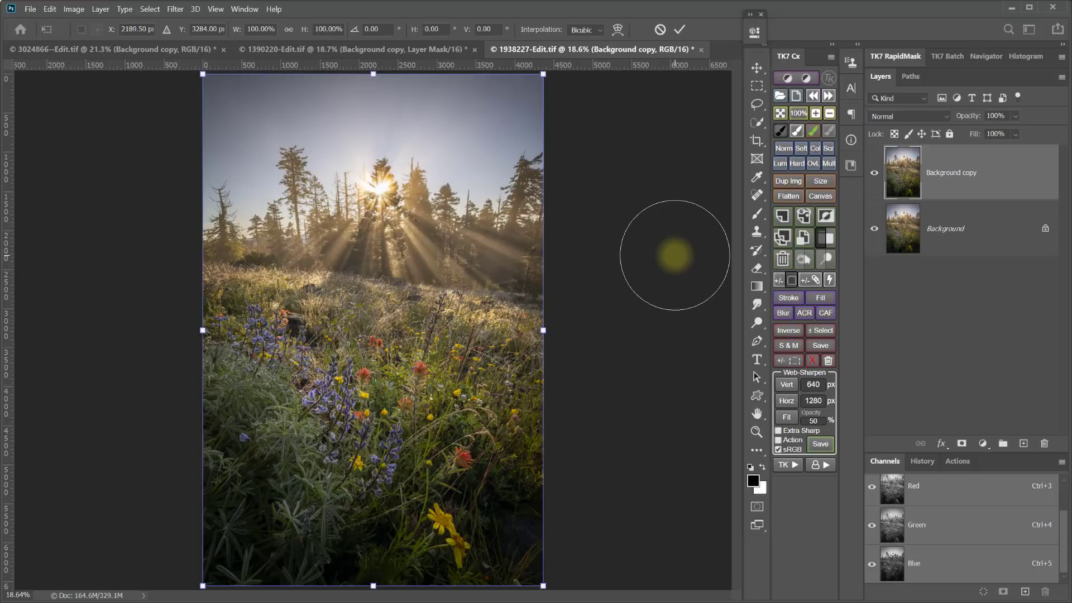
left_click(617, 30)
left_click(177, 29)
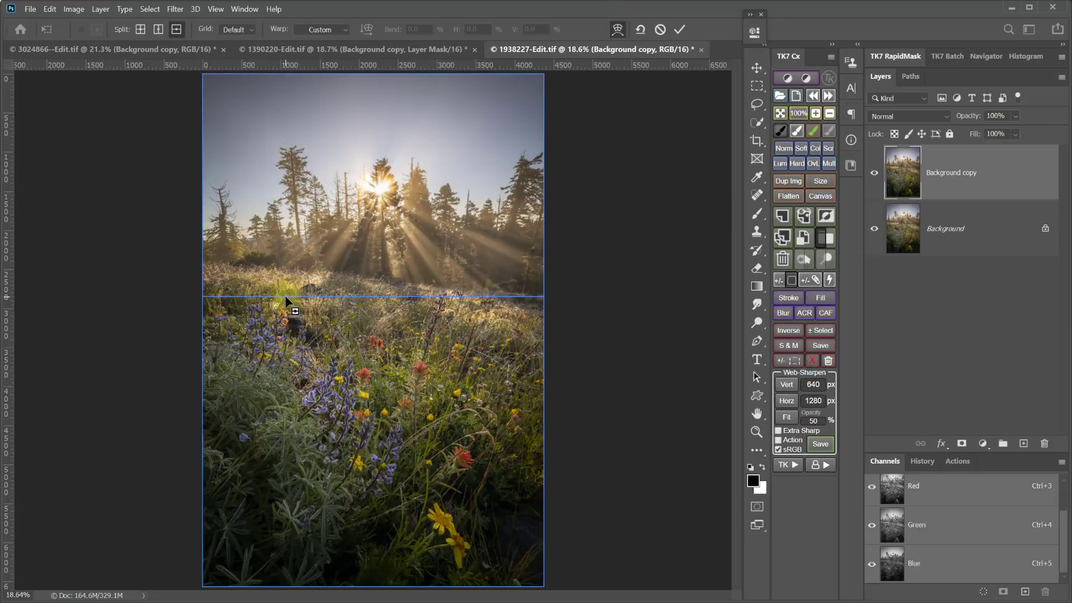
left_click(287, 296)
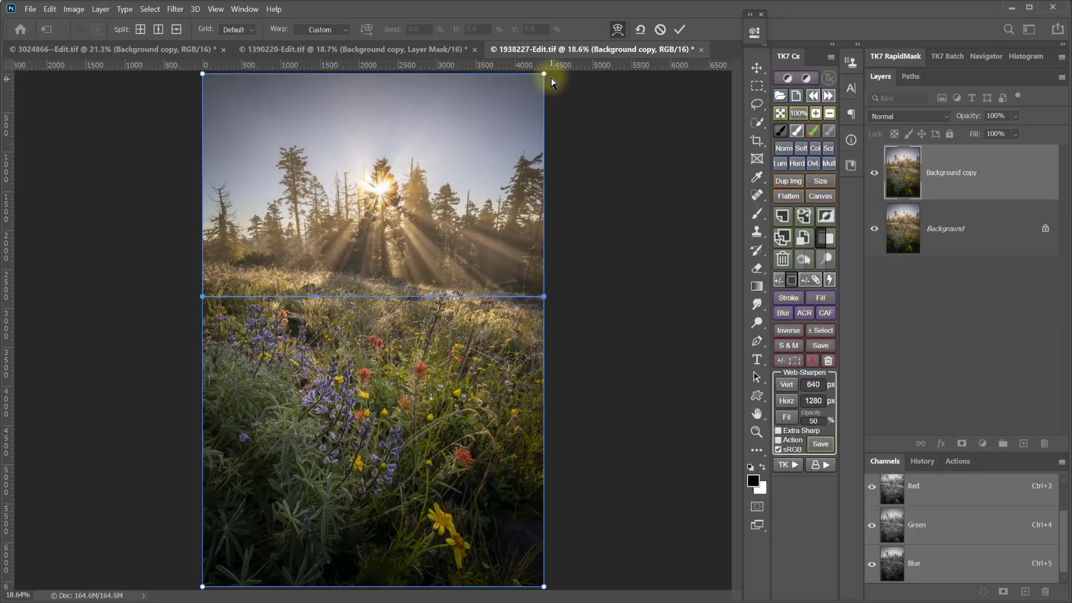
Step: Pull both top warp corners inward to straighten the trees, reshape the top edge, and commit
left_click_drag(544, 74, 507, 75)
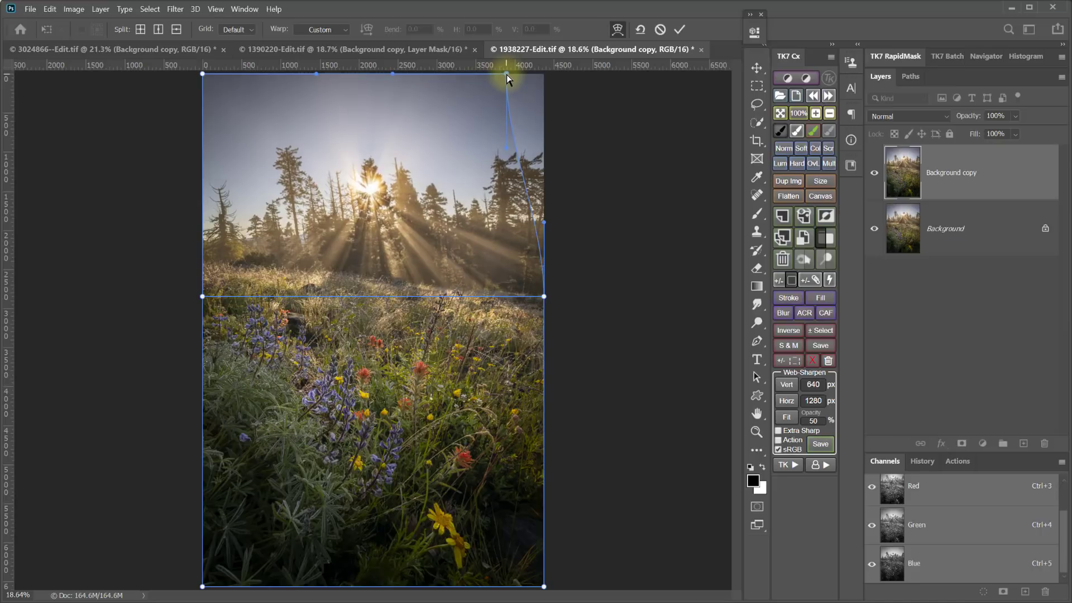
left_click_drag(507, 74, 512, 73)
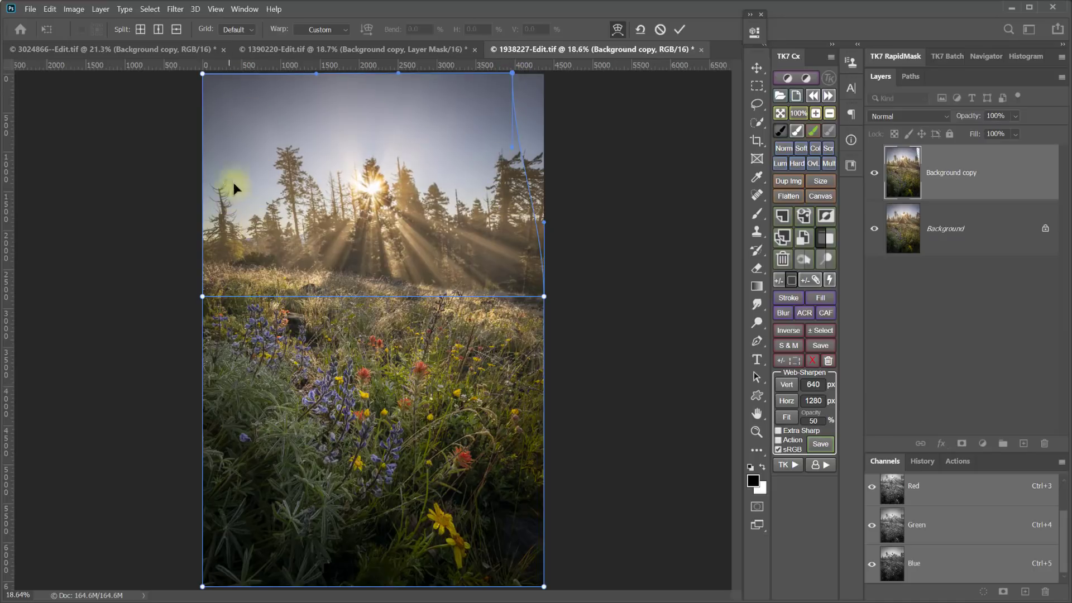
left_click_drag(204, 73, 229, 76)
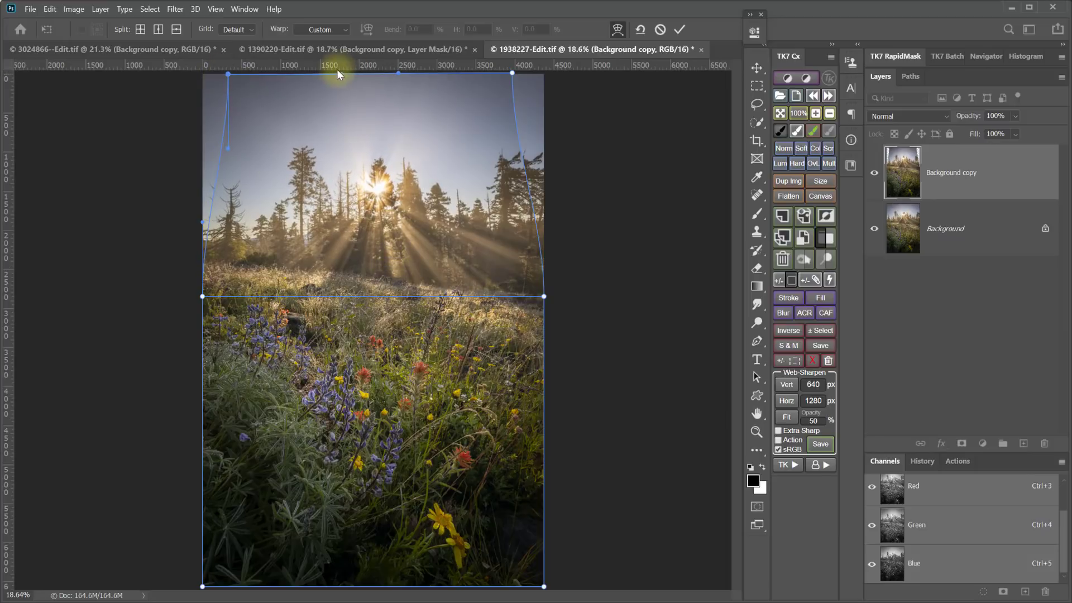
left_click_drag(363, 76, 367, 72)
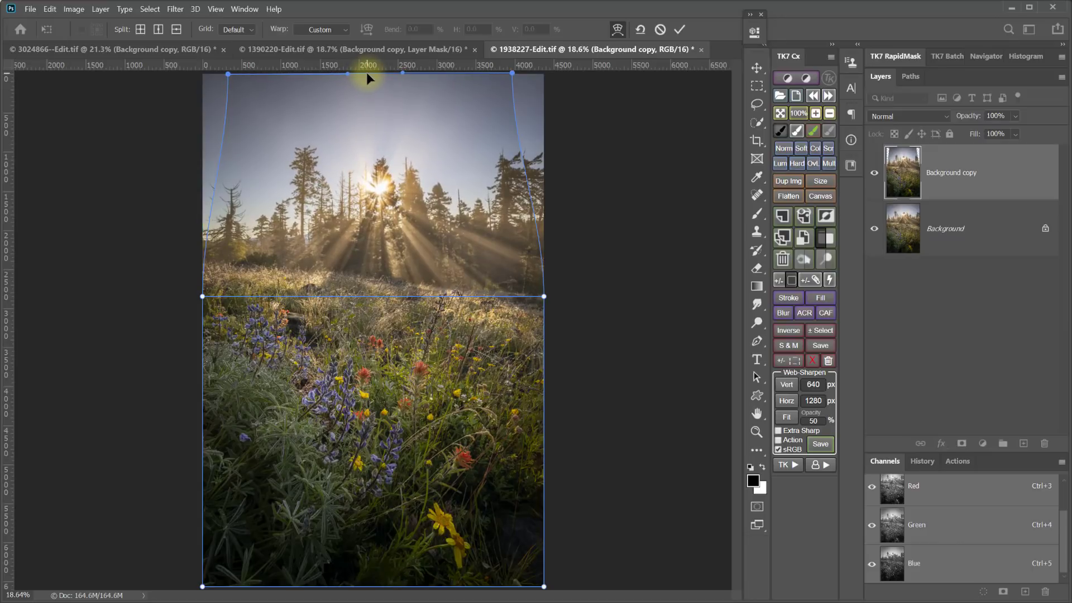
left_click_drag(310, 198, 307, 162)
left_click(227, 72)
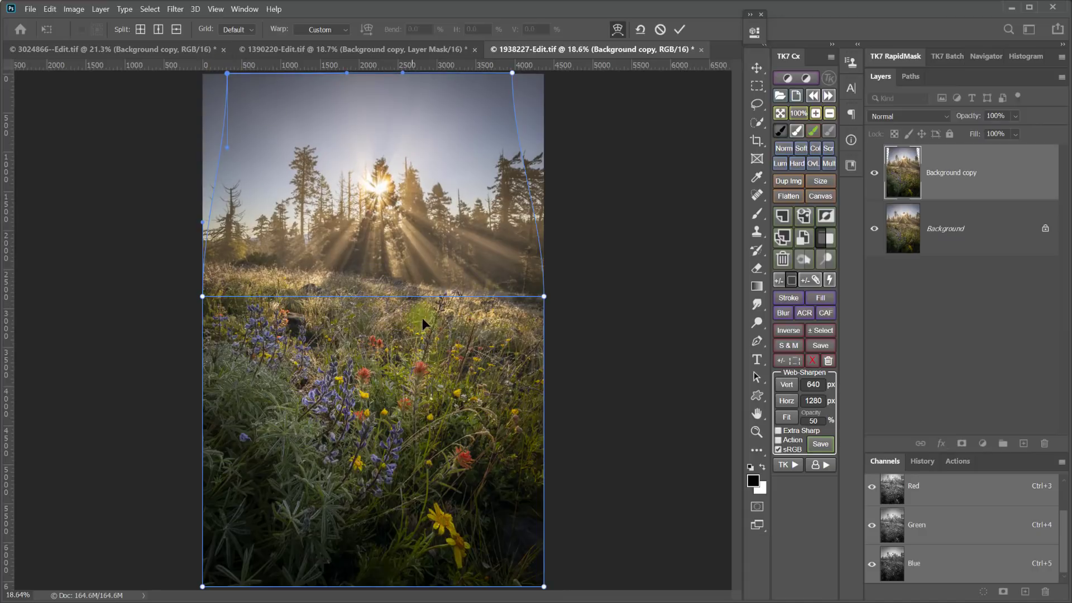
left_click(679, 31)
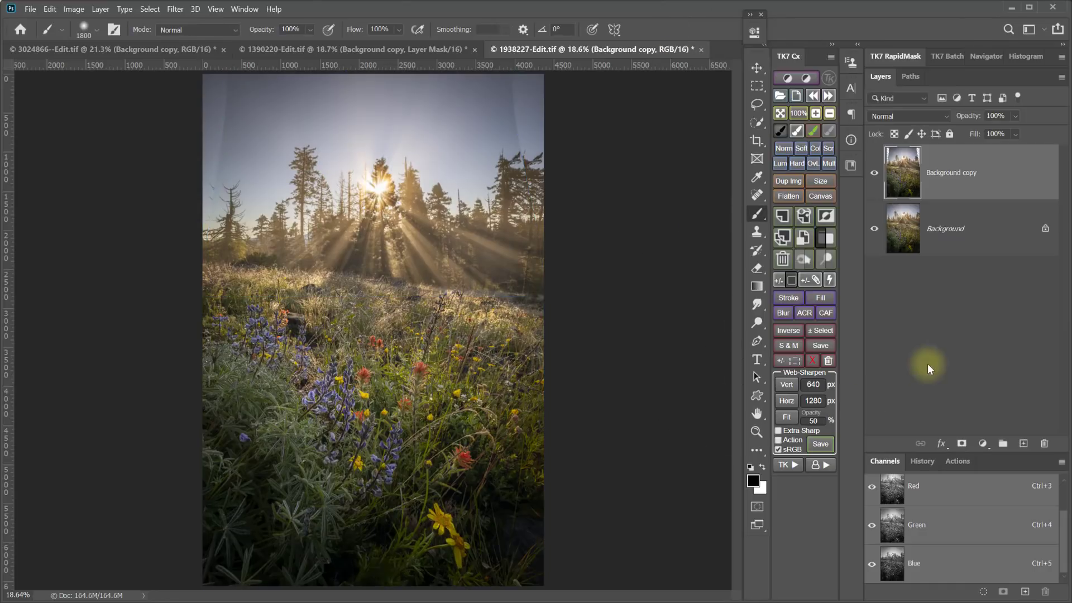
Step: Hide the original Background and select the transparent gaps beside the warped top, slightly expanded
left_click(874, 229)
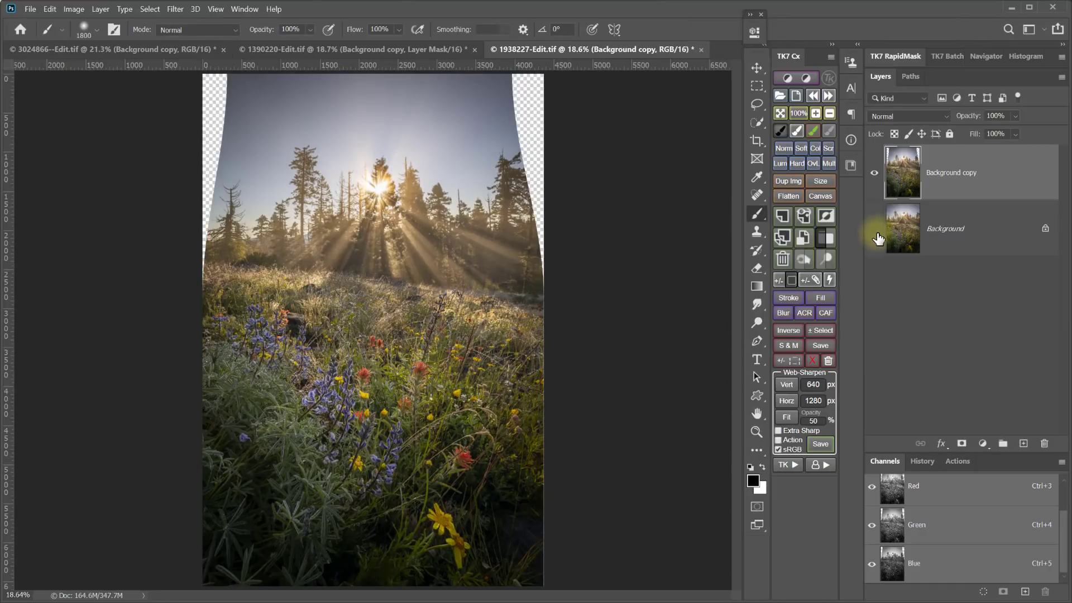
left_click(904, 176, "ctrl")
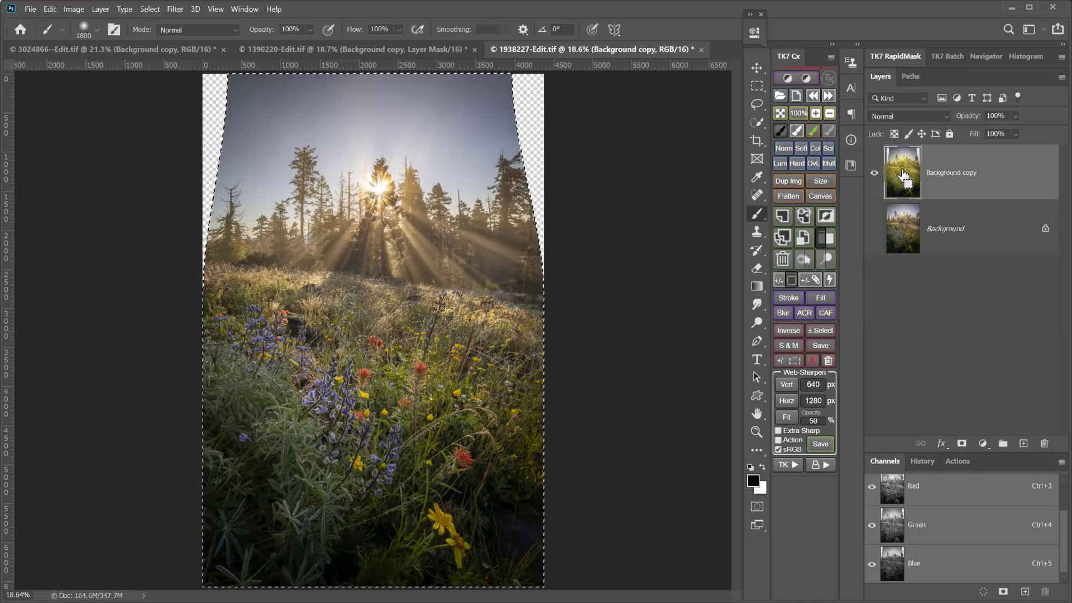
left_click(788, 331)
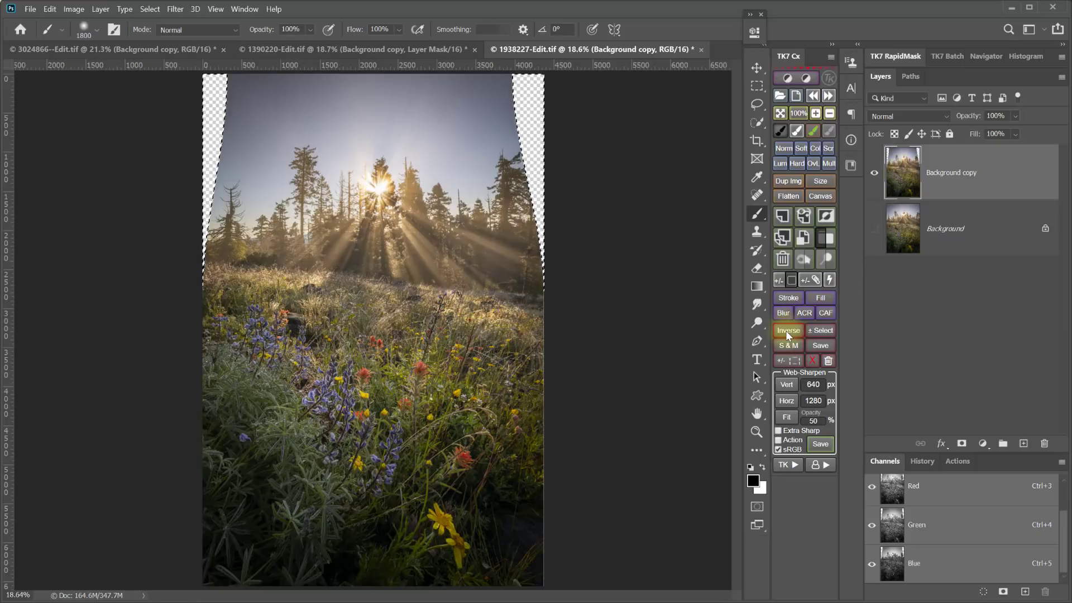
left_click(149, 9)
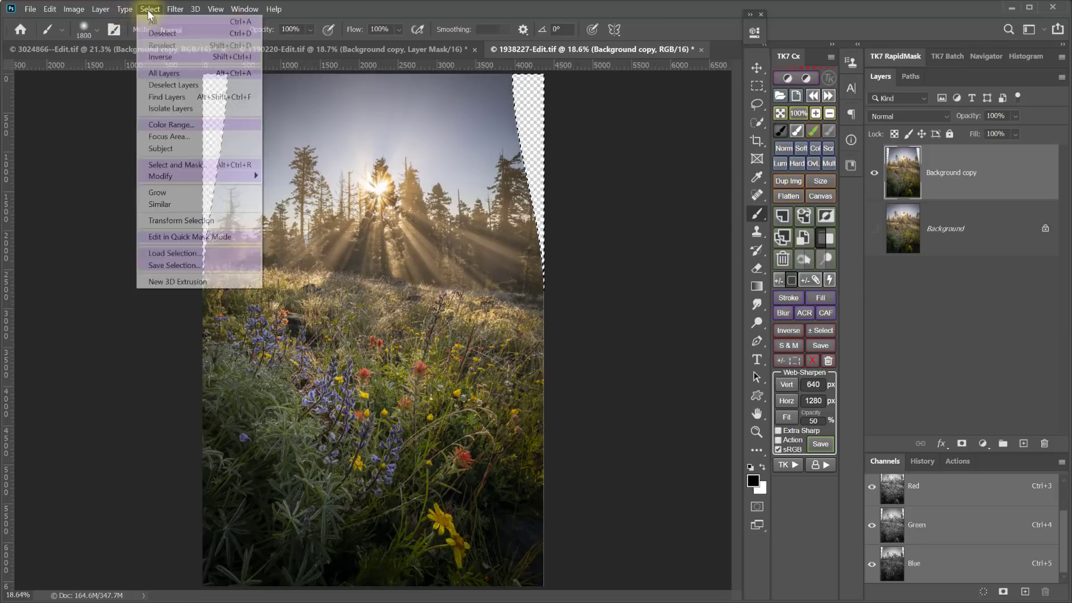
mouse_move(254, 178)
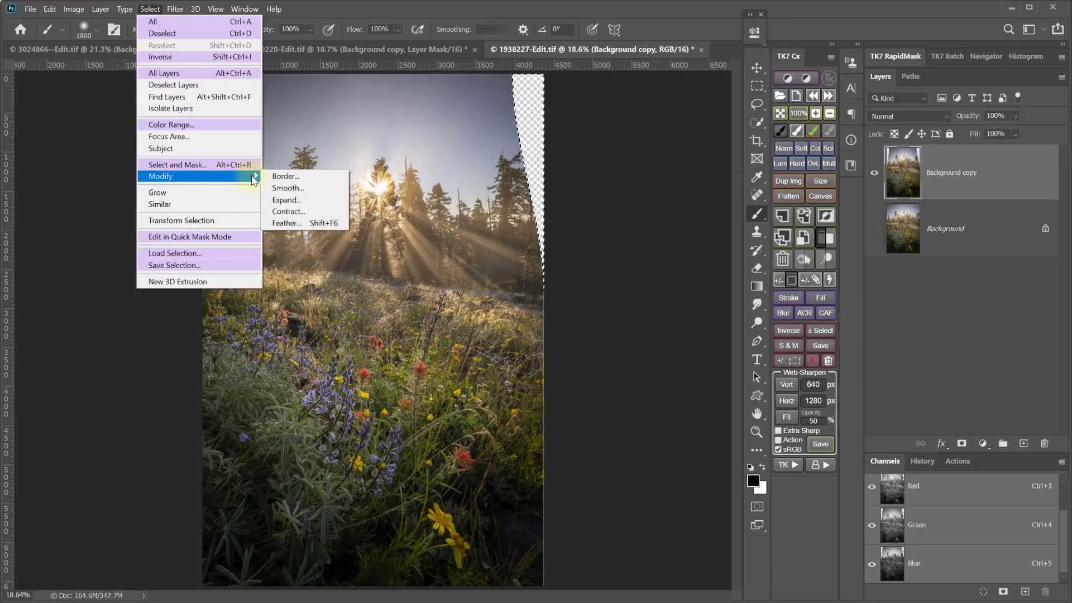
left_click(286, 200)
left_click(723, 146)
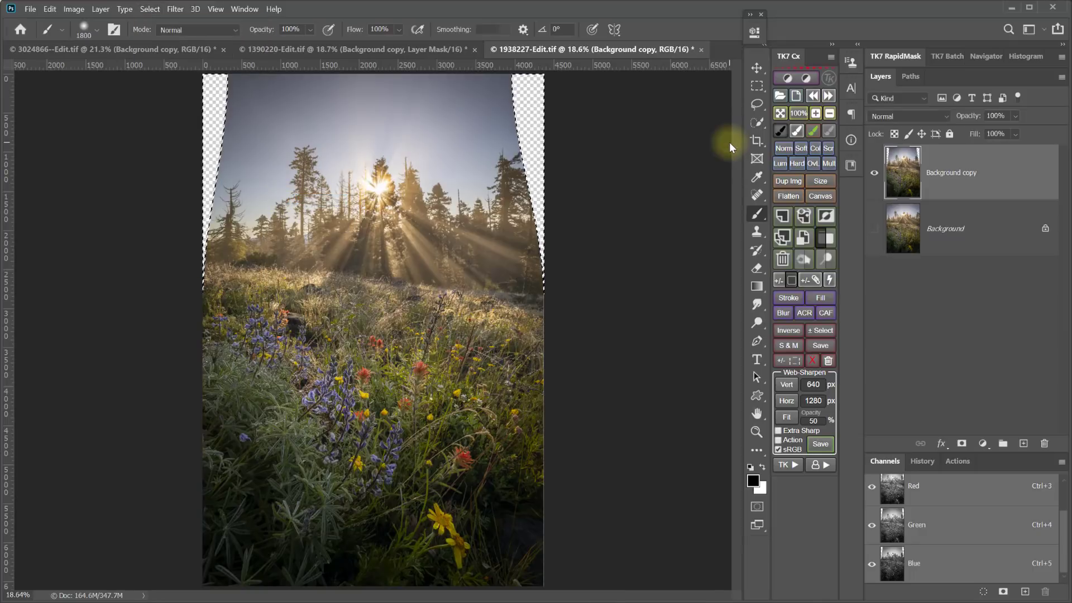
Step: Apply Content-Aware Fill to the forest photo's side gaps with Auto sampling
left_click(824, 313)
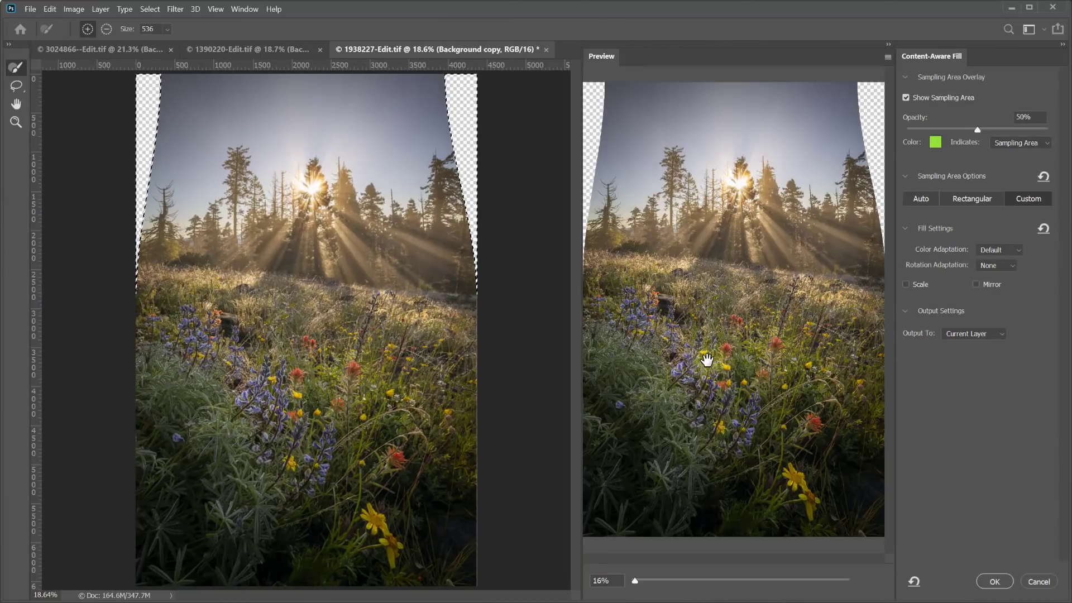
left_click(989, 285)
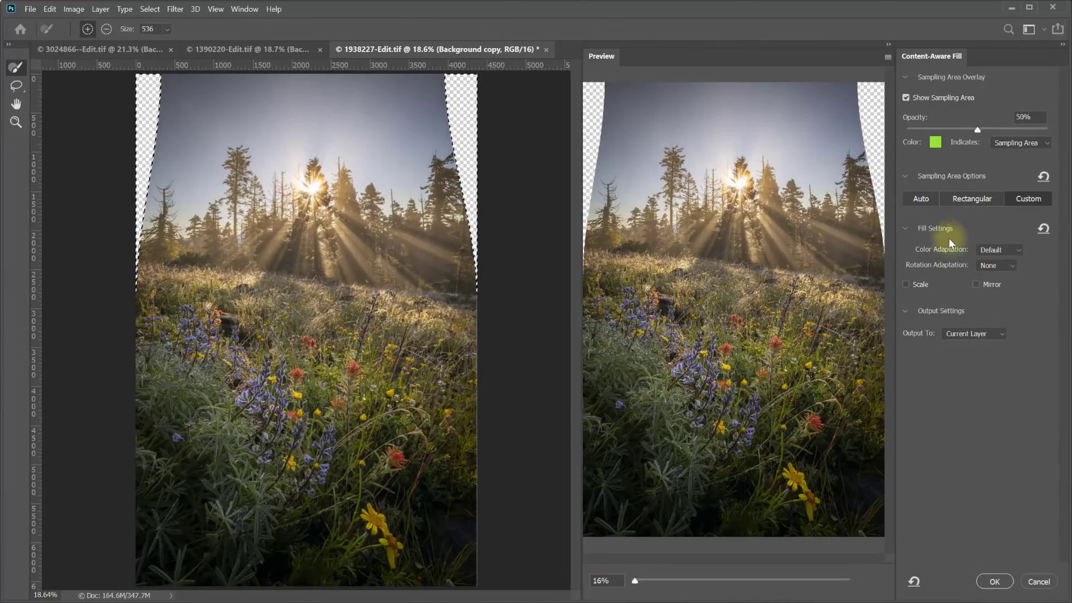
left_click(920, 199)
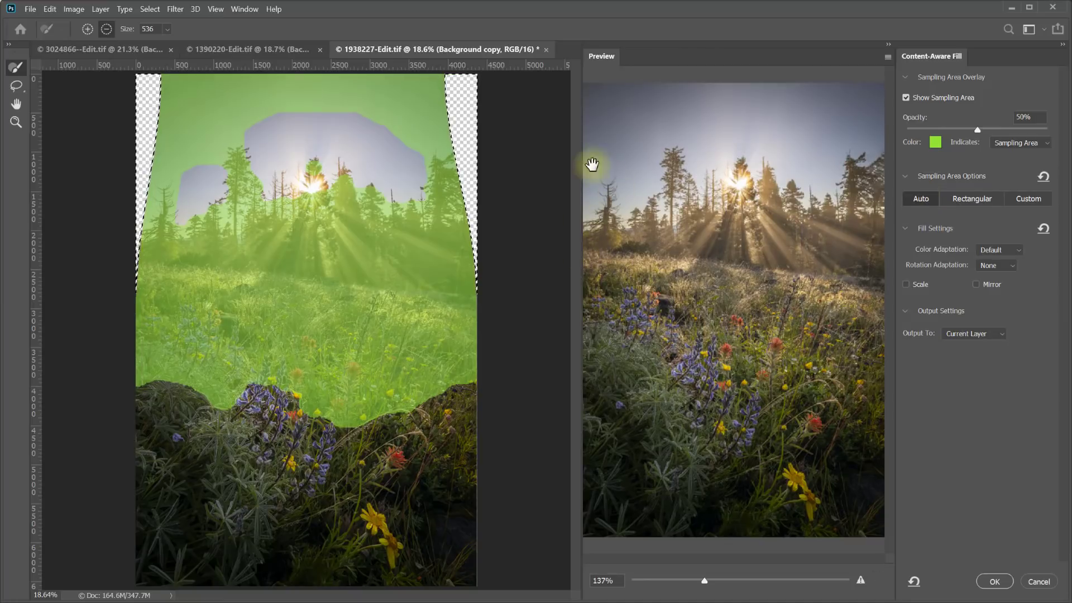
key("ctrl+0")
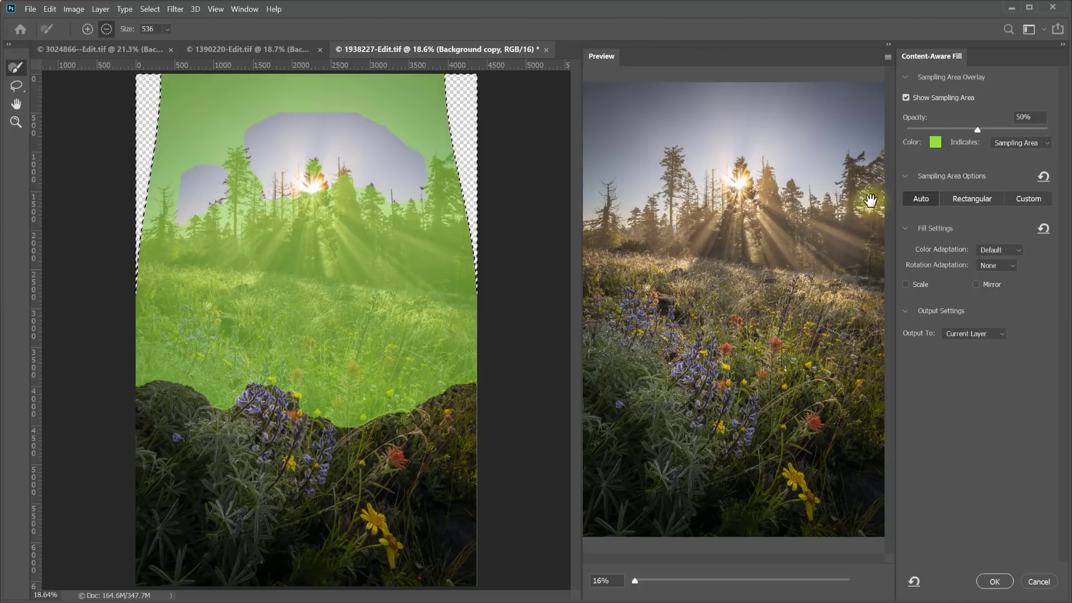
left_click(994, 582)
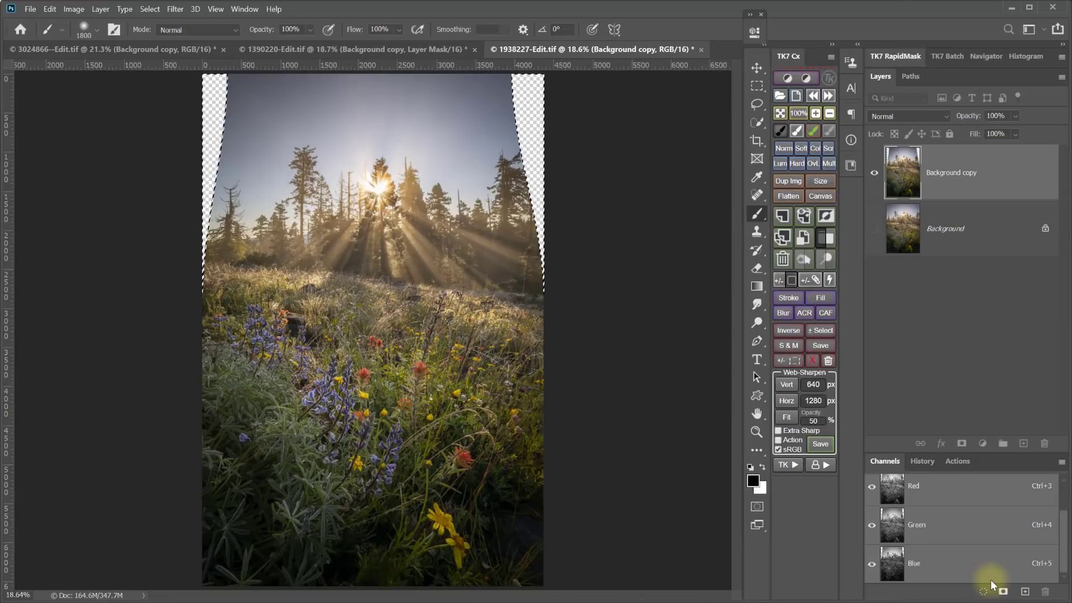
Step: Deselect, reveal the original Background layer, and toggle the warped Background copy to compare before and after
key("ctrl+d")
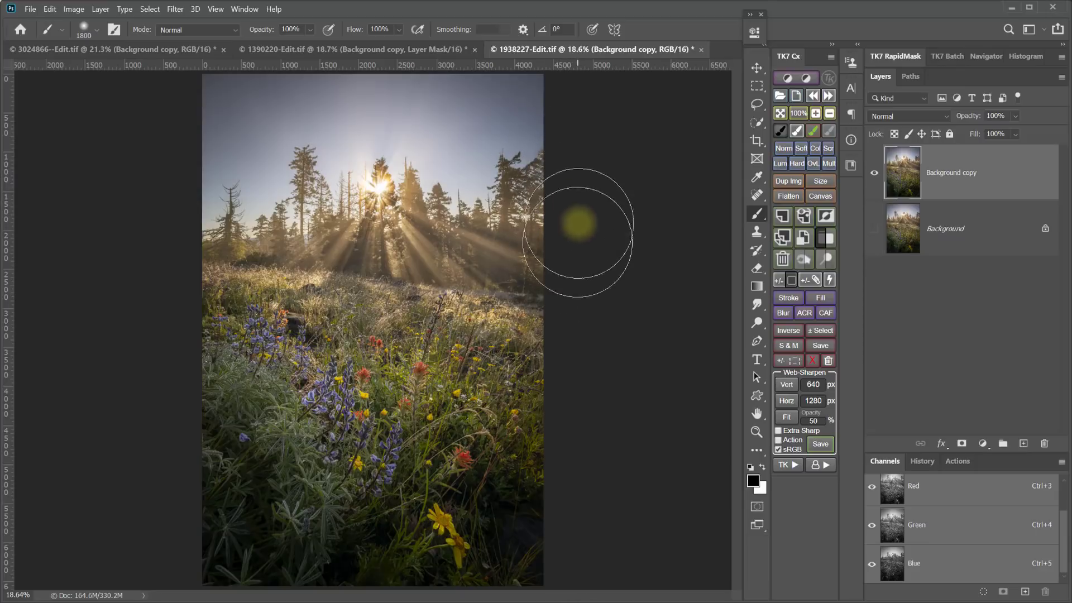
left_click(874, 229)
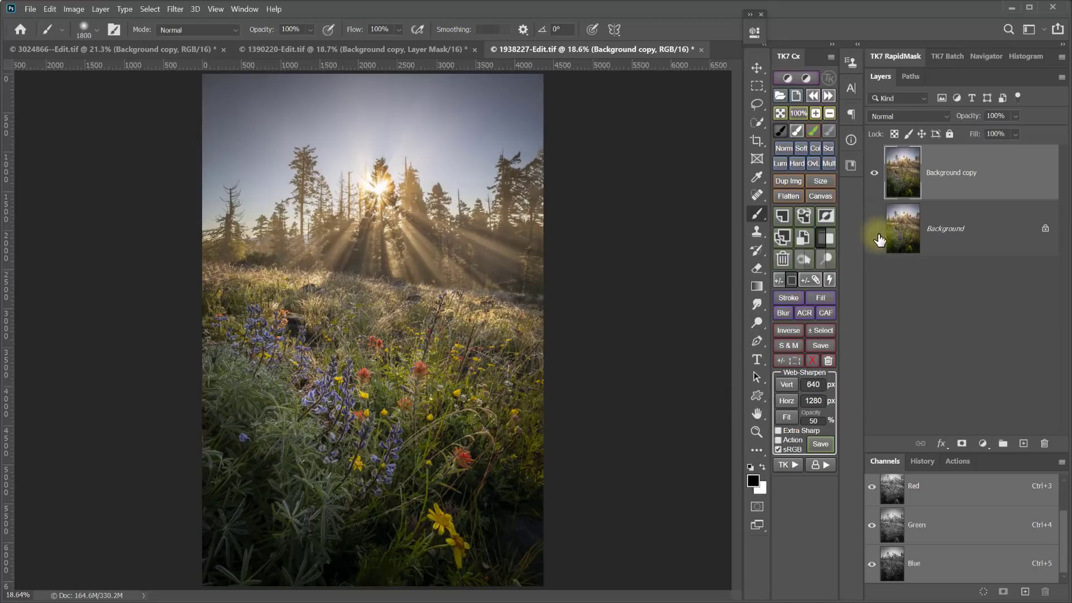
left_click(875, 177)
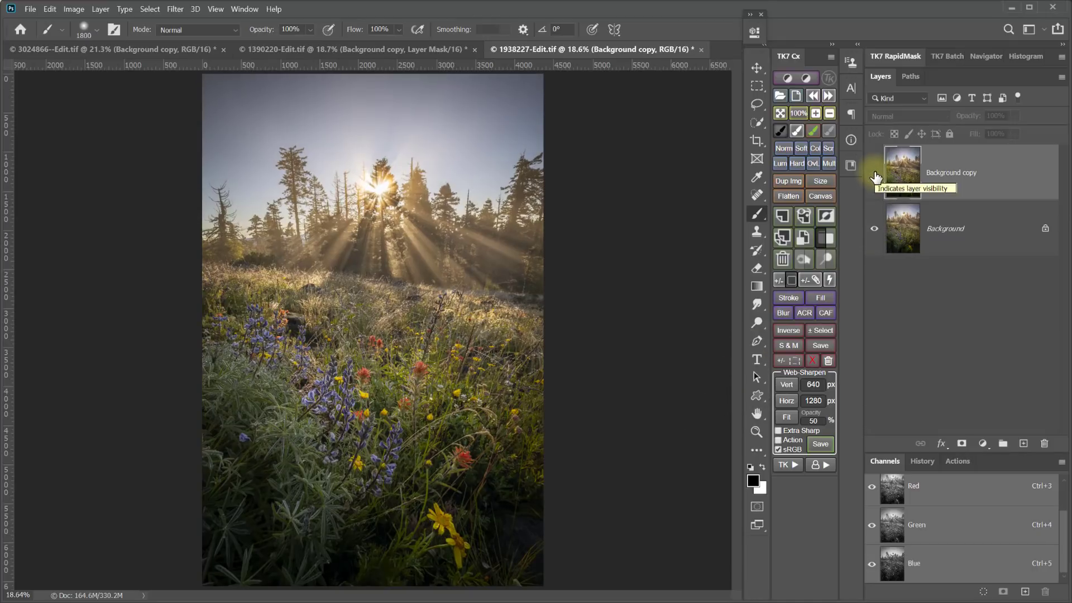
left_click(875, 177)
left_click(875, 177)
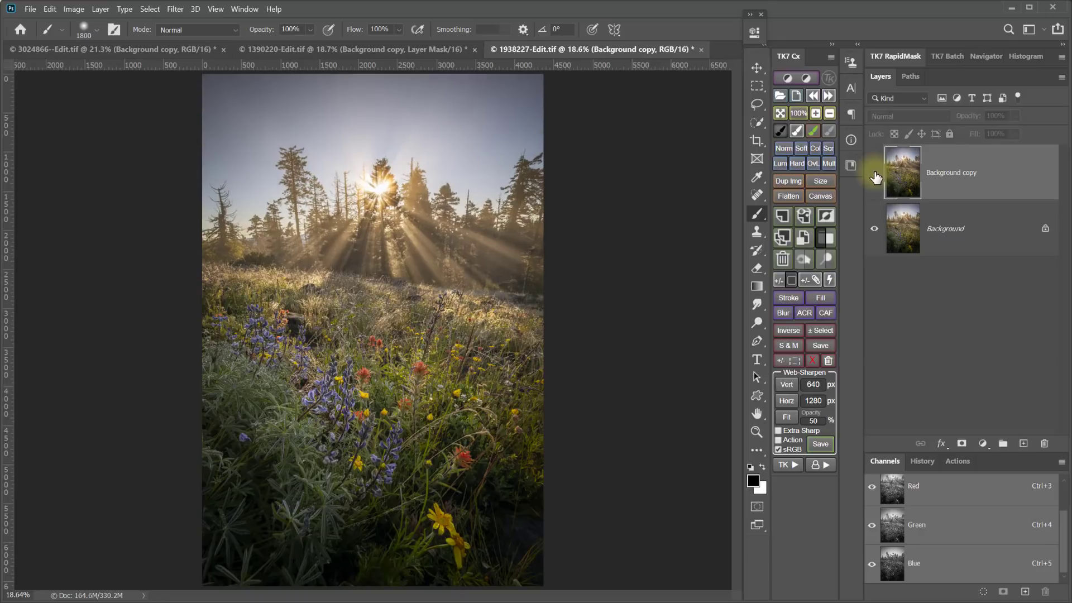
left_click(875, 176)
left_click(876, 176)
left_click(875, 177)
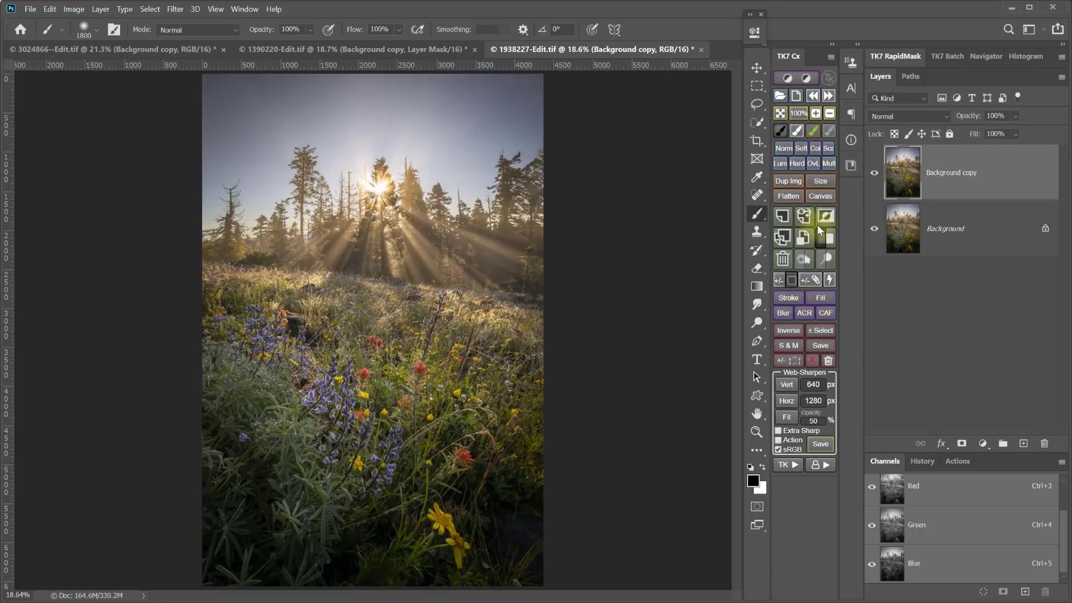